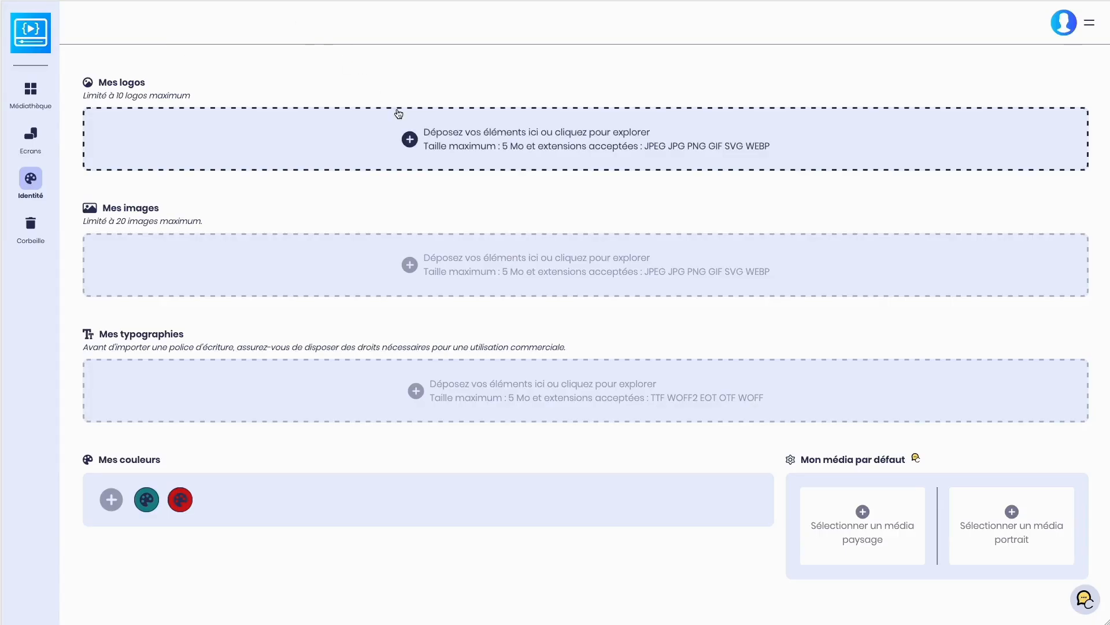
# Import mon-logo.png into the brand identity's logos and identite_fond.png into its images
pyautogui.click(525, 133)
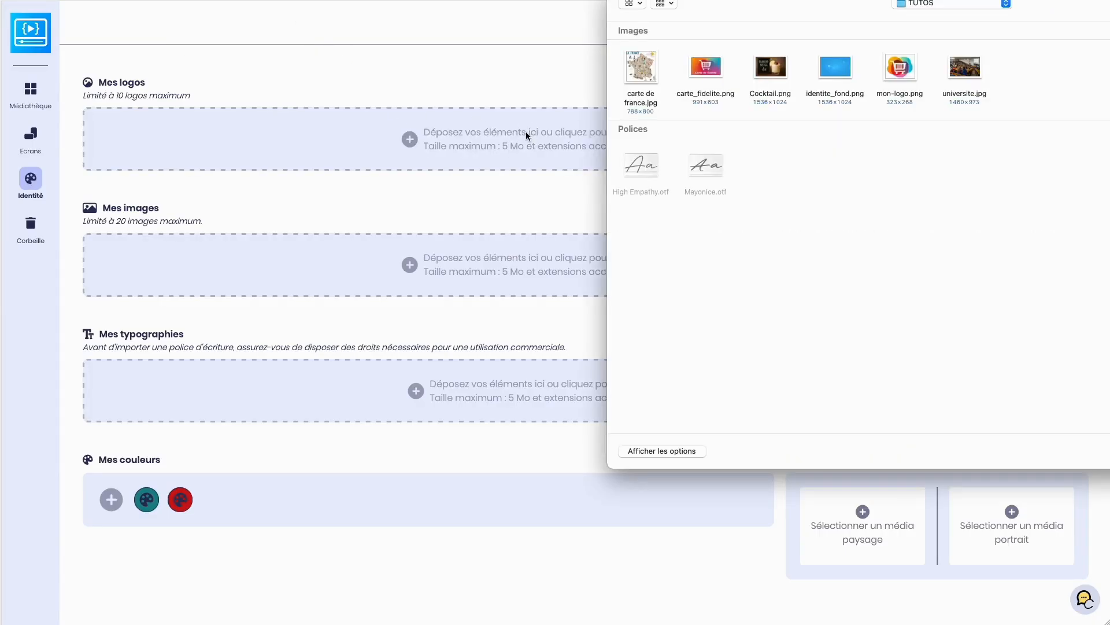
pyautogui.doubleClick(903, 74)
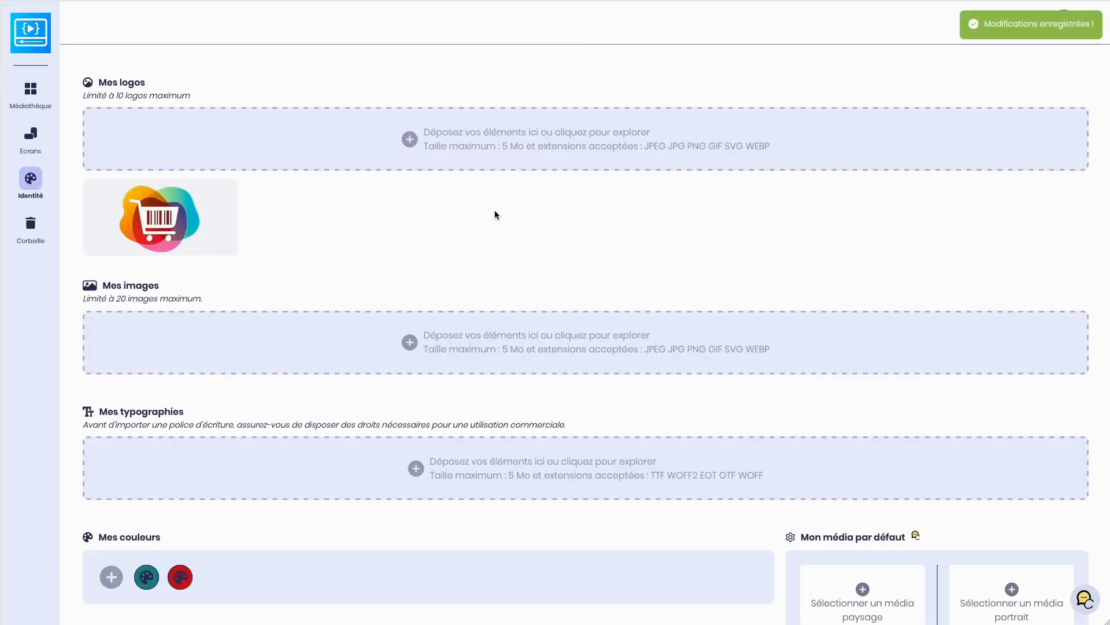
pyautogui.moveTo(140, 235)
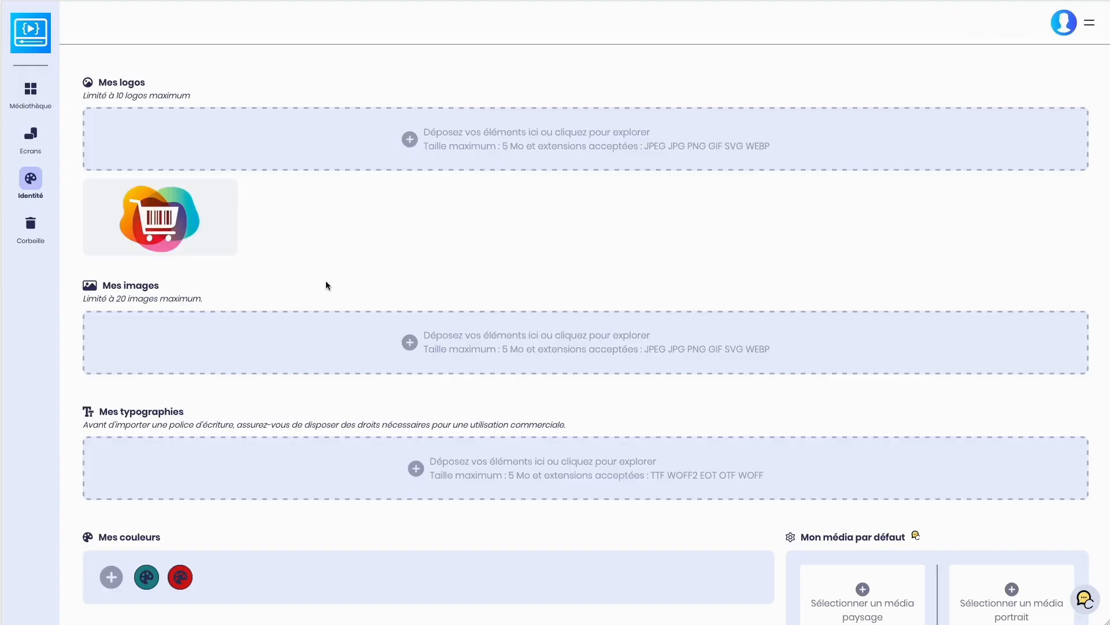
pyautogui.click(492, 340)
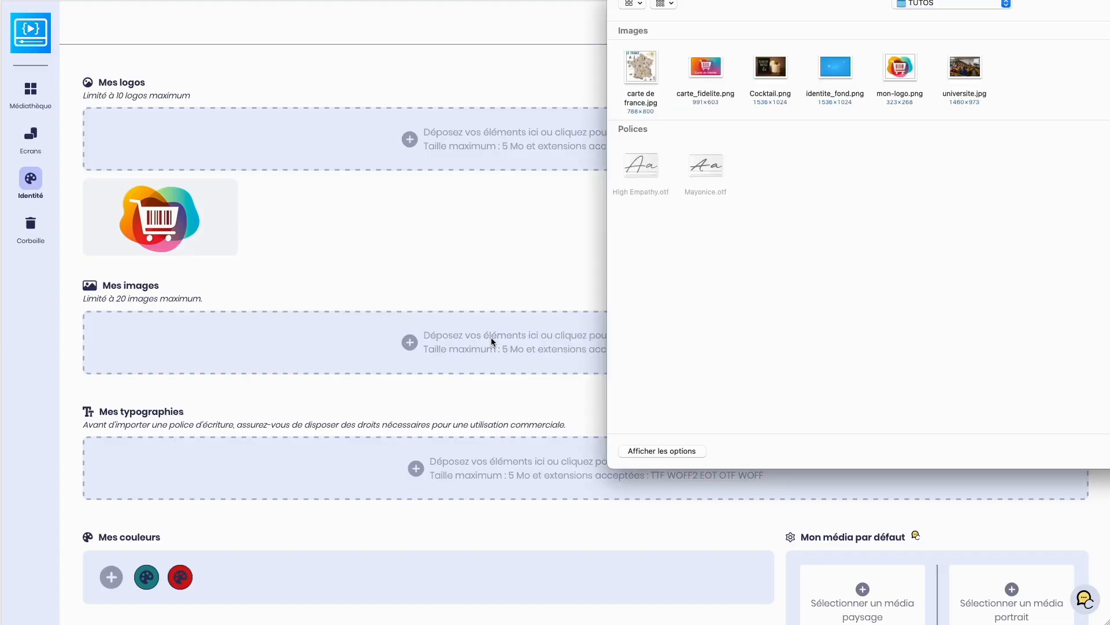
pyautogui.doubleClick(851, 64)
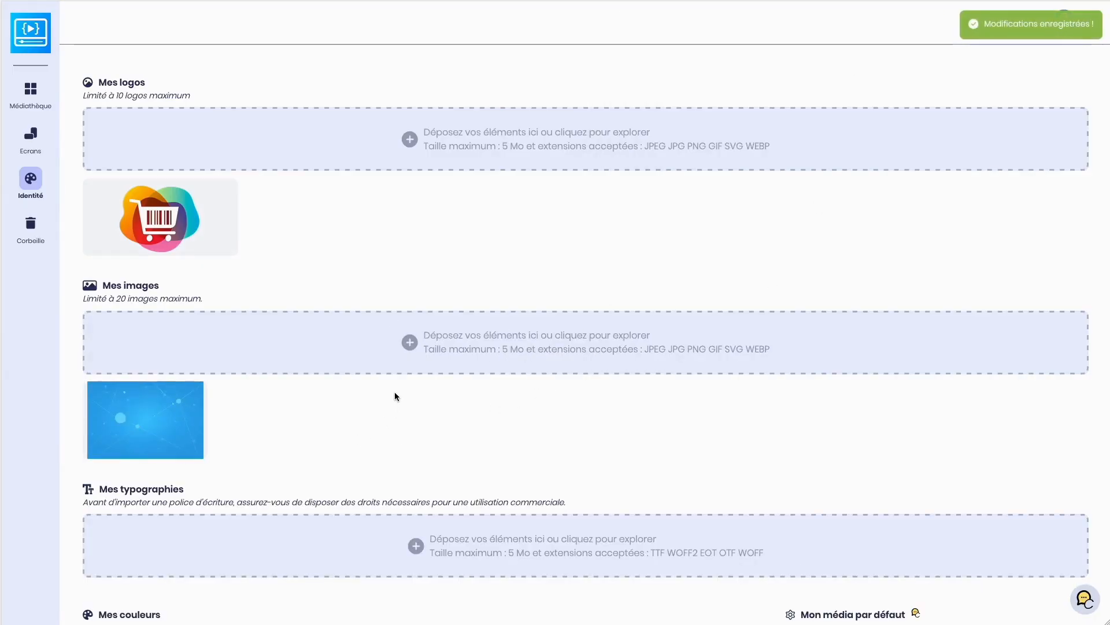
# Import the two font files High Empathy.otf and Mayonice.otf into the brand identity's typographies
pyautogui.scroll(-2, 654, 429)
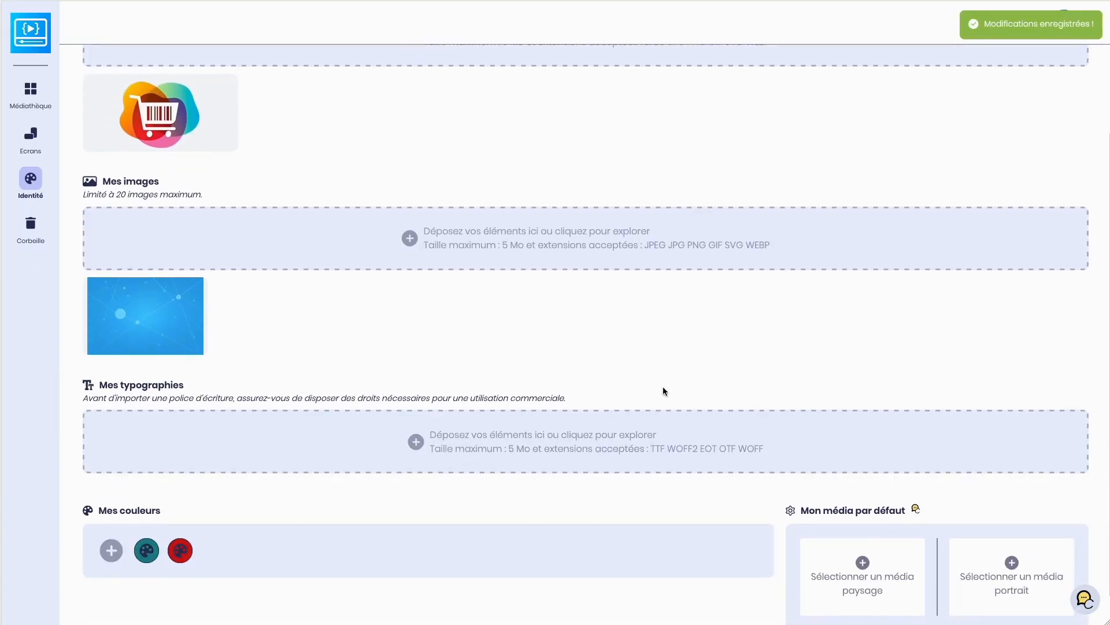
pyautogui.scroll(-1, 777, 343)
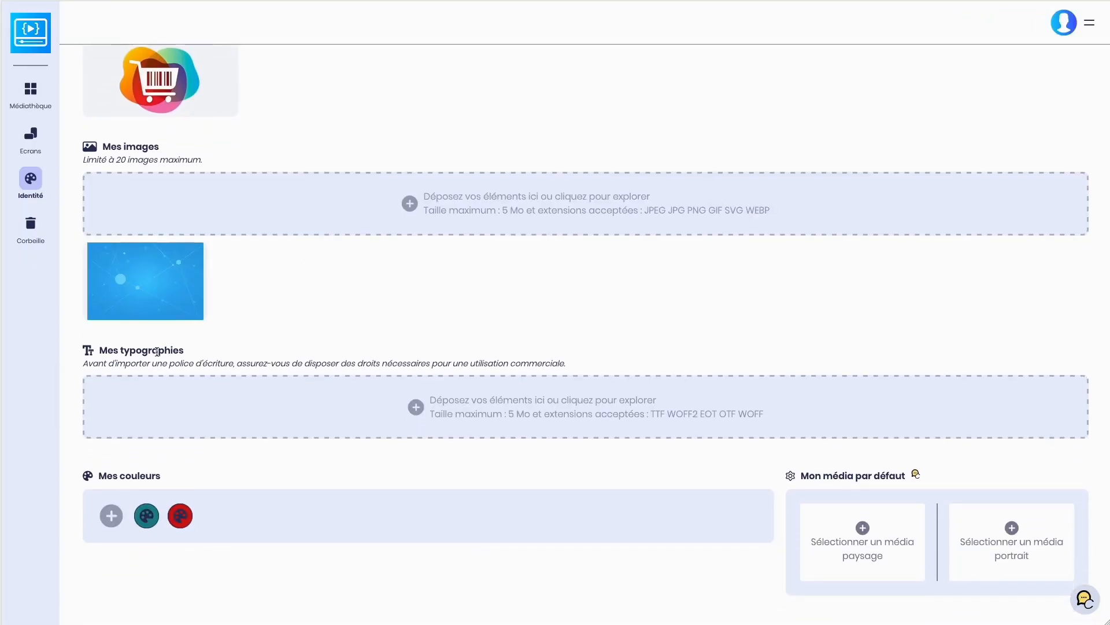
pyautogui.click(434, 401)
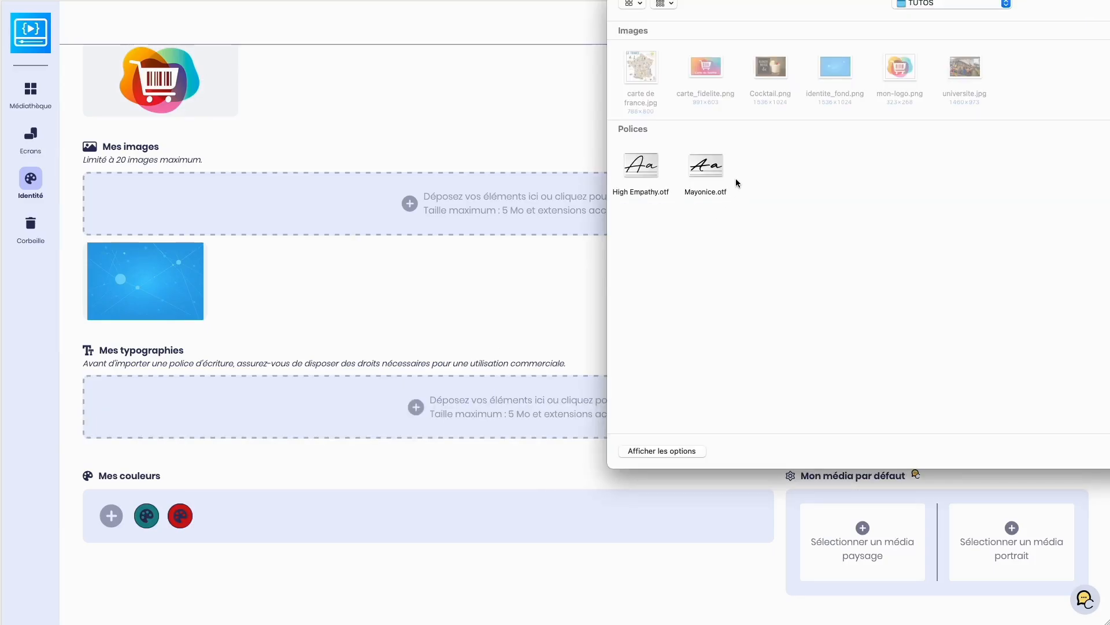
pyautogui.moveTo(753, 164); pyautogui.dragTo(642, 168)
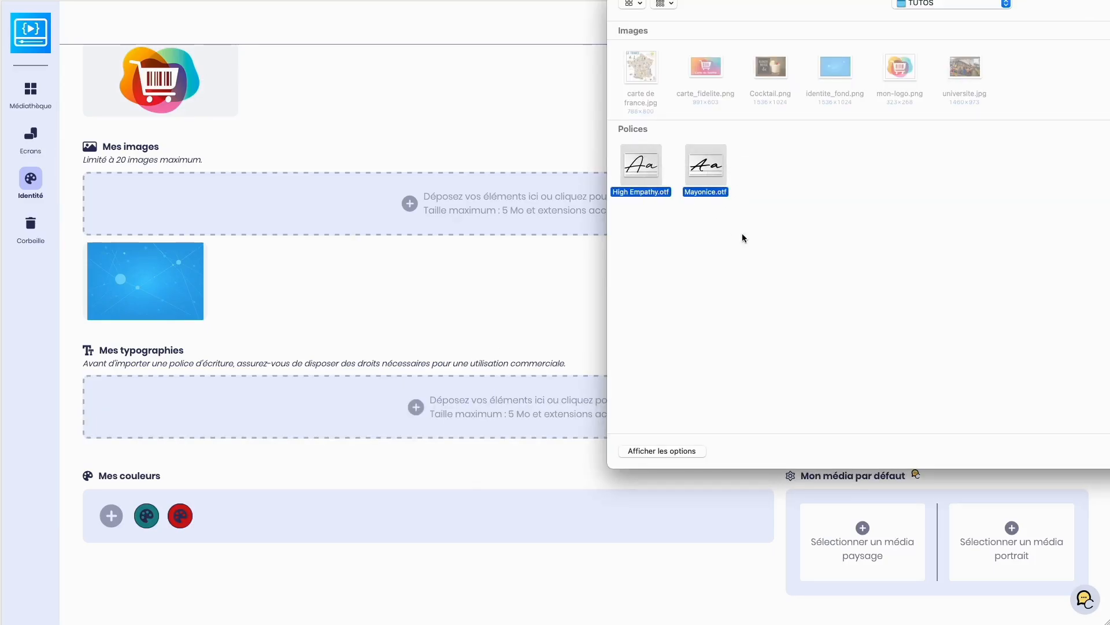
pyautogui.press('Return')
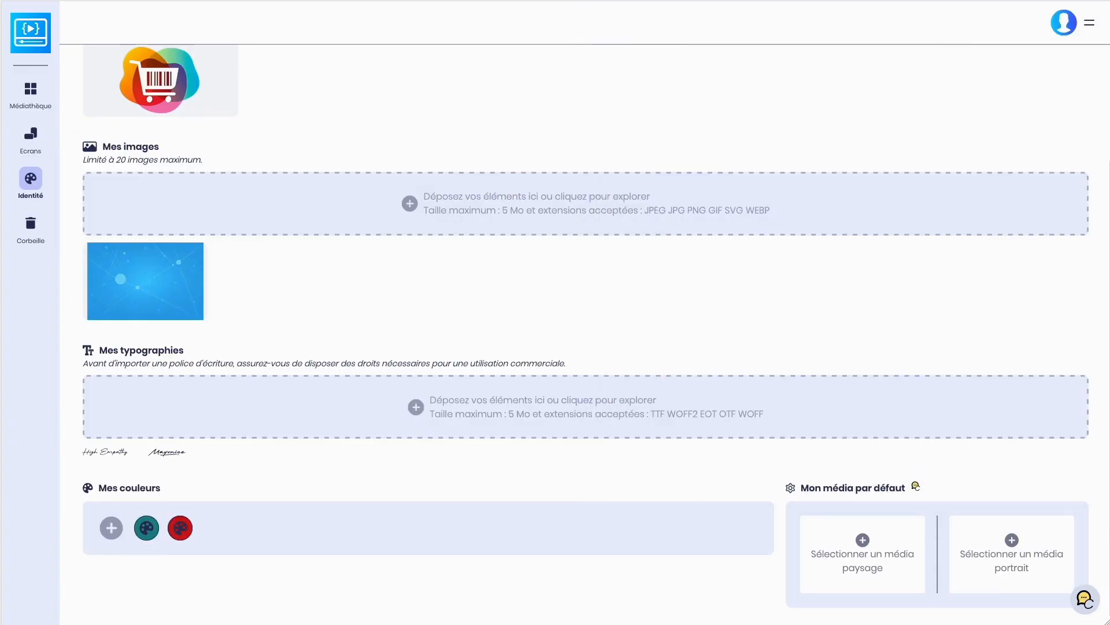
# Add a solid orange-red colour to the brand identity's colours and save it
pyautogui.click(99, 538)
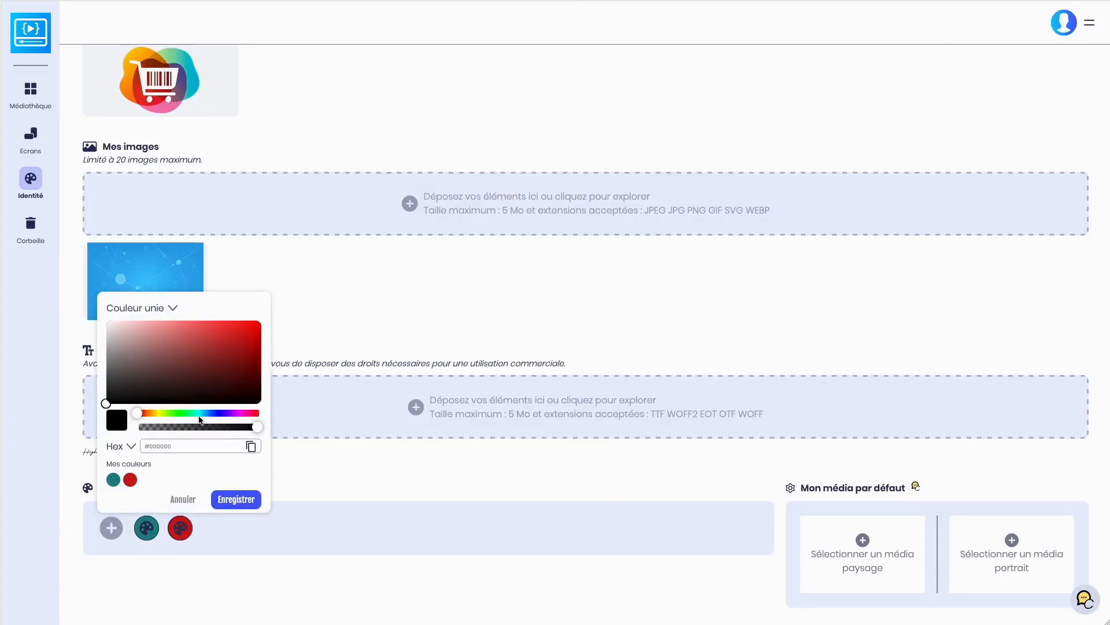
pyautogui.moveTo(224, 413); pyautogui.dragTo(238, 331)
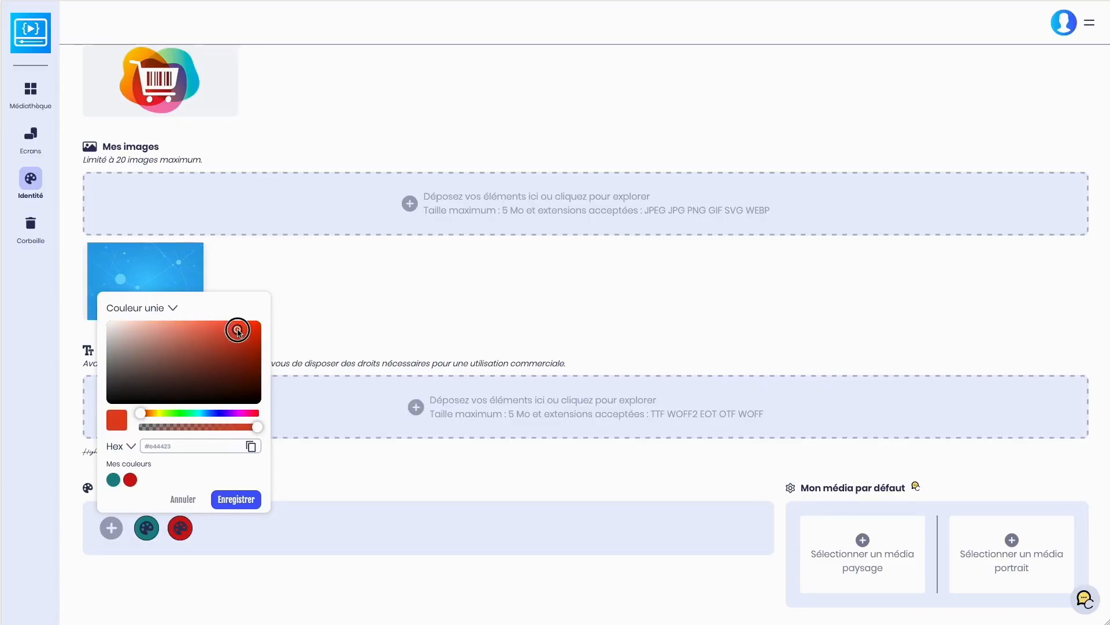
pyautogui.click(236, 499)
# Add a solid bright blue colour to the brand identity's colours and save it
pyautogui.click(111, 536)
pyautogui.click(214, 413)
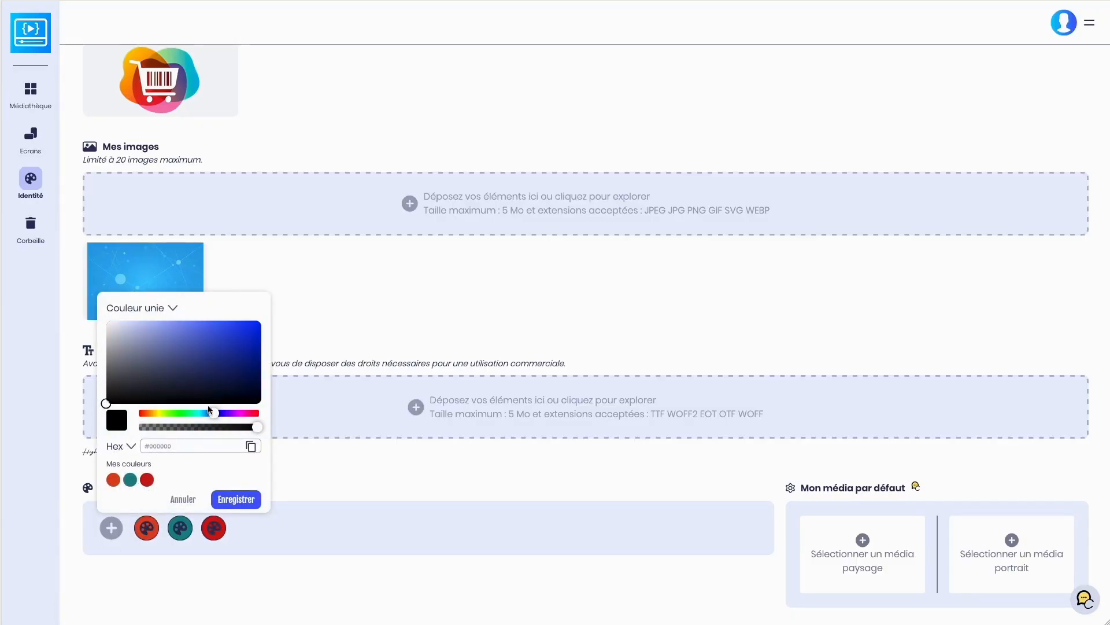
pyautogui.moveTo(213, 412); pyautogui.dragTo(202, 412)
pyautogui.moveTo(215, 370); pyautogui.dragTo(263, 334)
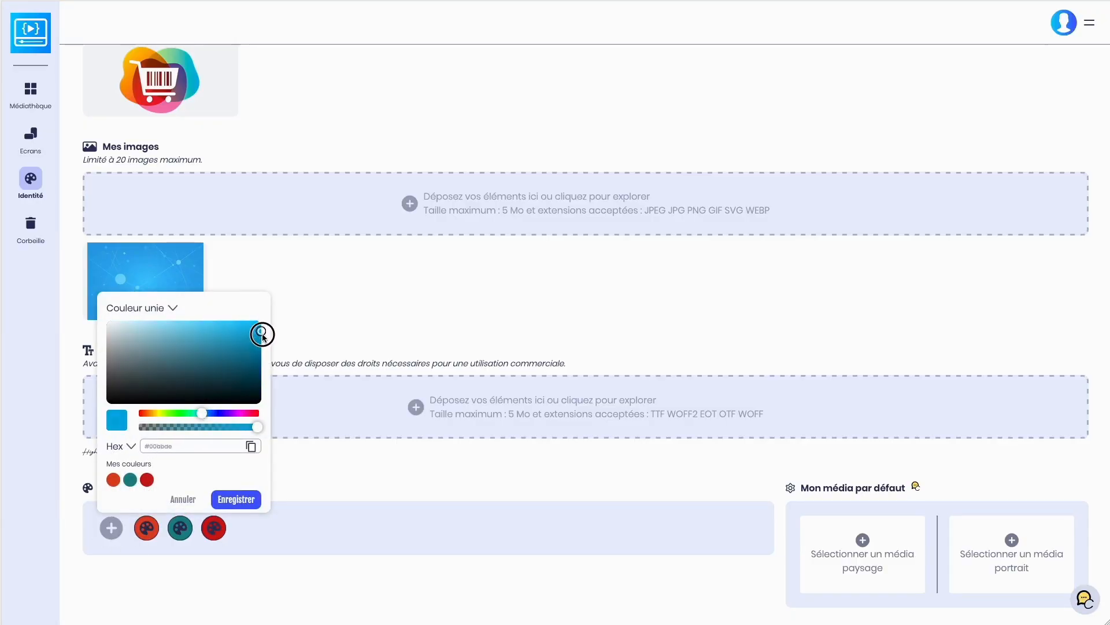
pyautogui.click(236, 499)
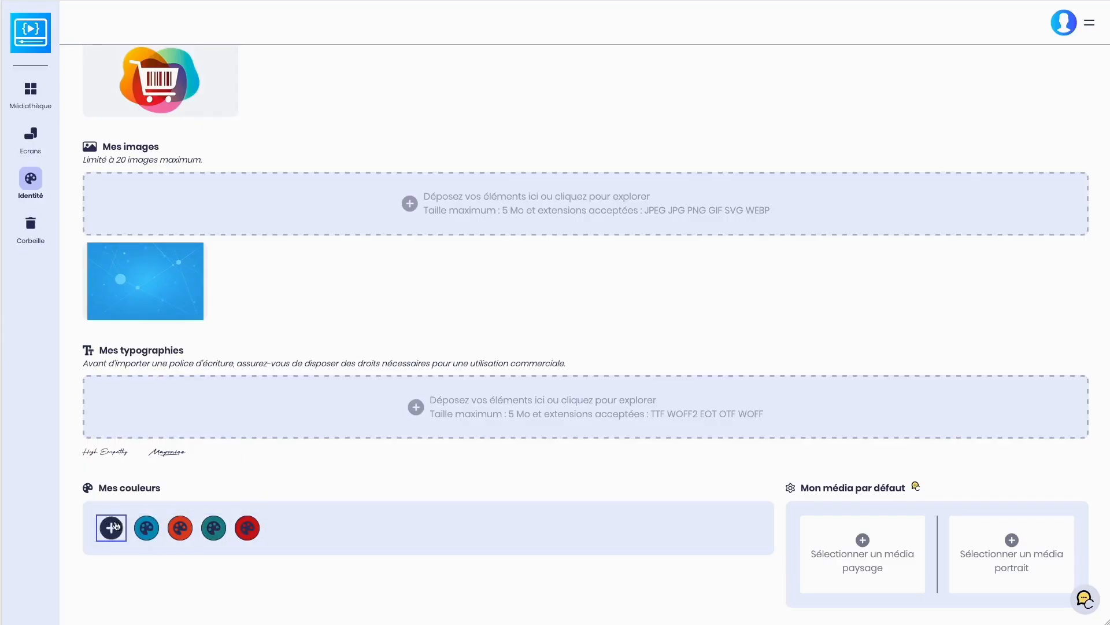
pyautogui.click(111, 528)
pyautogui.click(201, 448)
pyautogui.moveTo(170, 446); pyautogui.dragTo(48, 450)
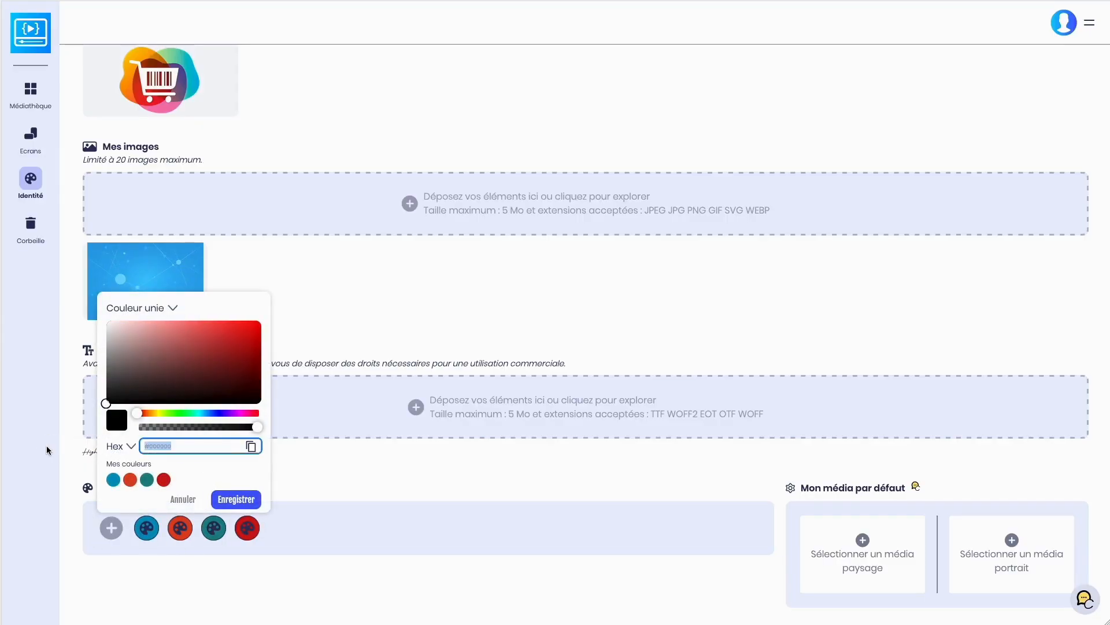
pyautogui.click(178, 499)
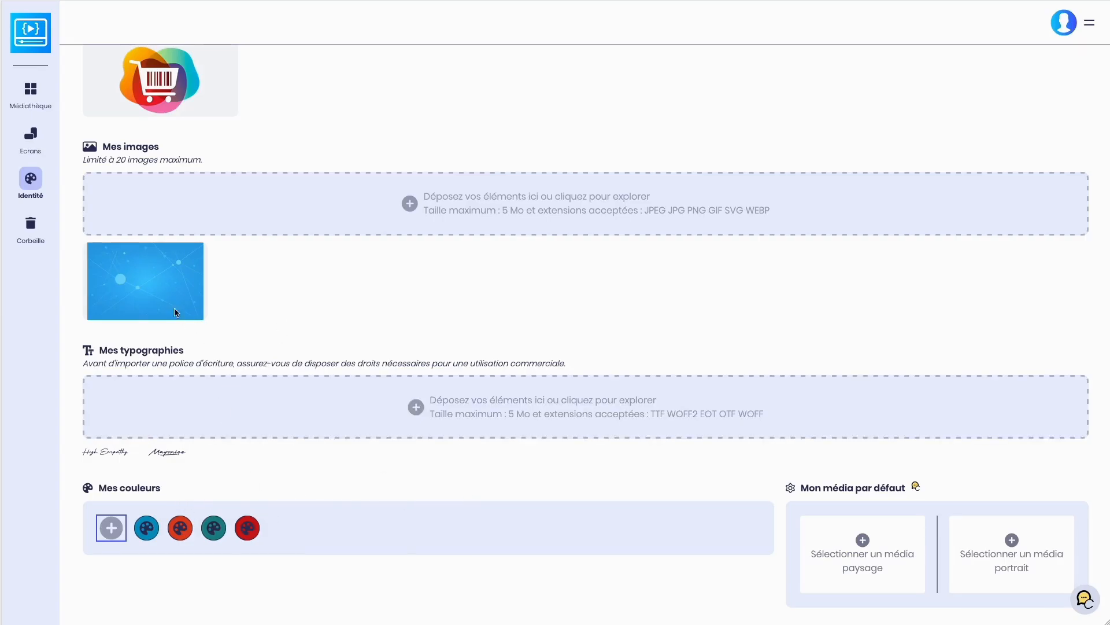
# Create a new media in the media library from the Commerce template "Carte de fidélité"
pyautogui.scroll(3, 296, 280)
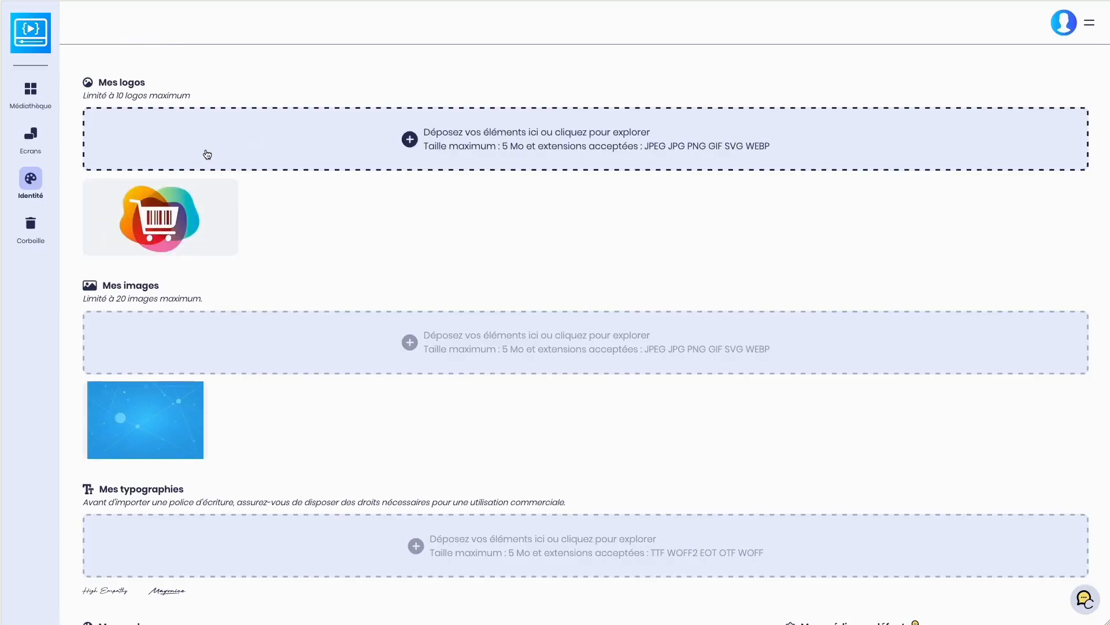
pyautogui.click(31, 89)
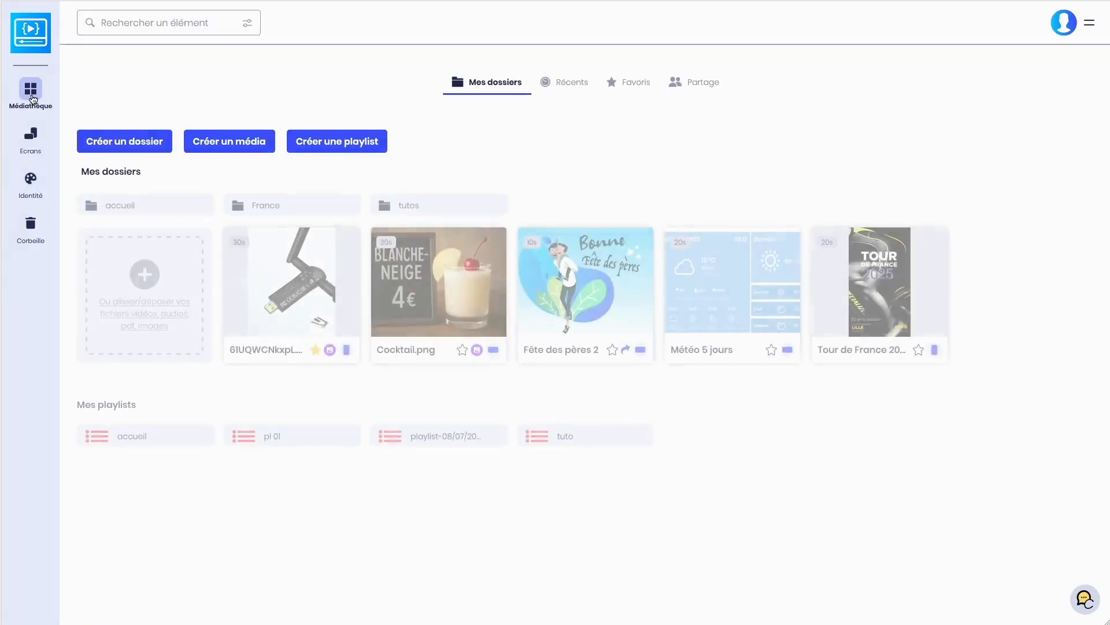
pyautogui.click(250, 150)
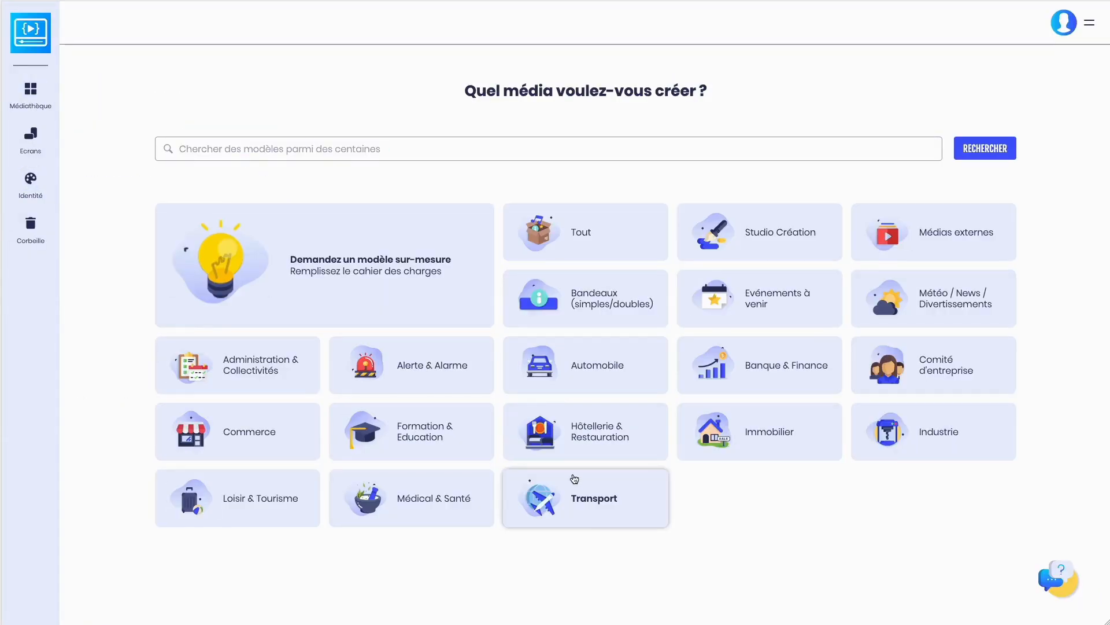
pyautogui.click(259, 435)
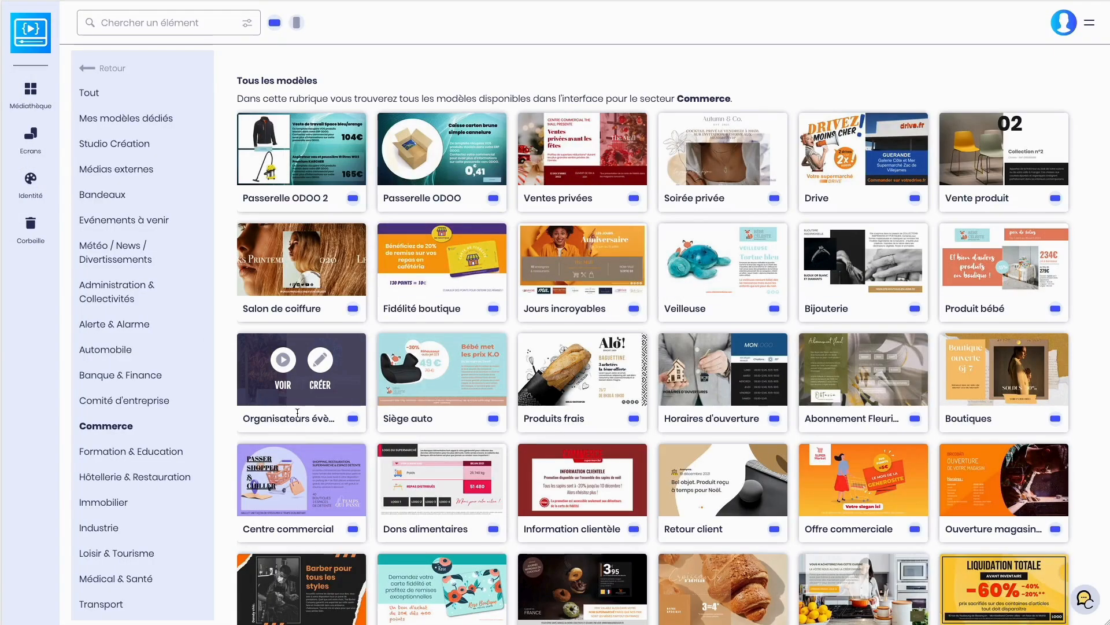
pyautogui.scroll(-2, 614, 418)
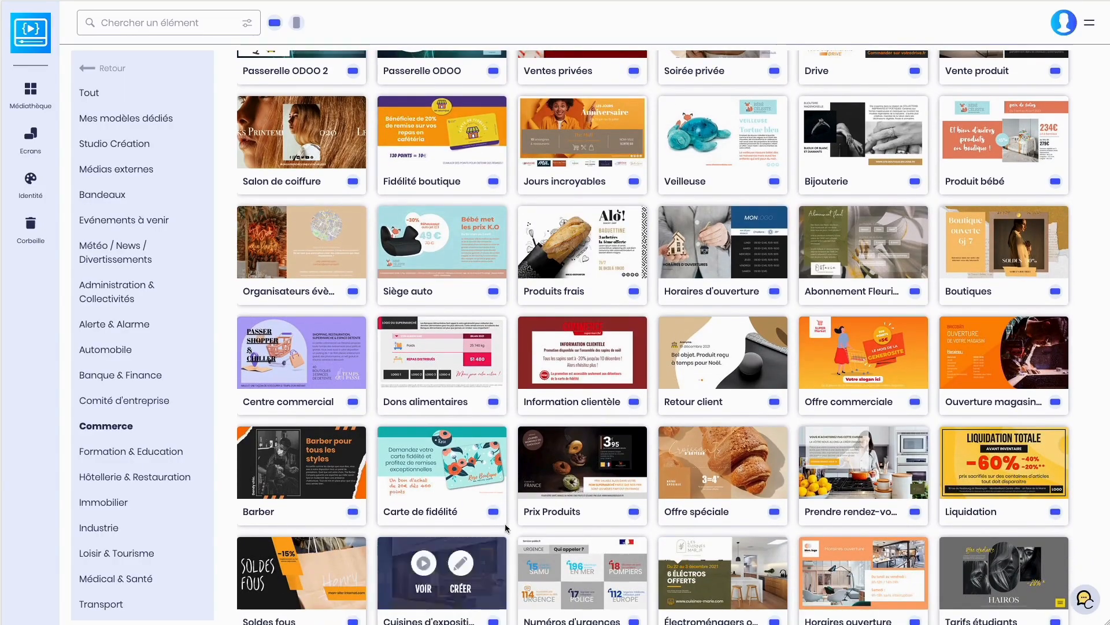
pyautogui.click(460, 454)
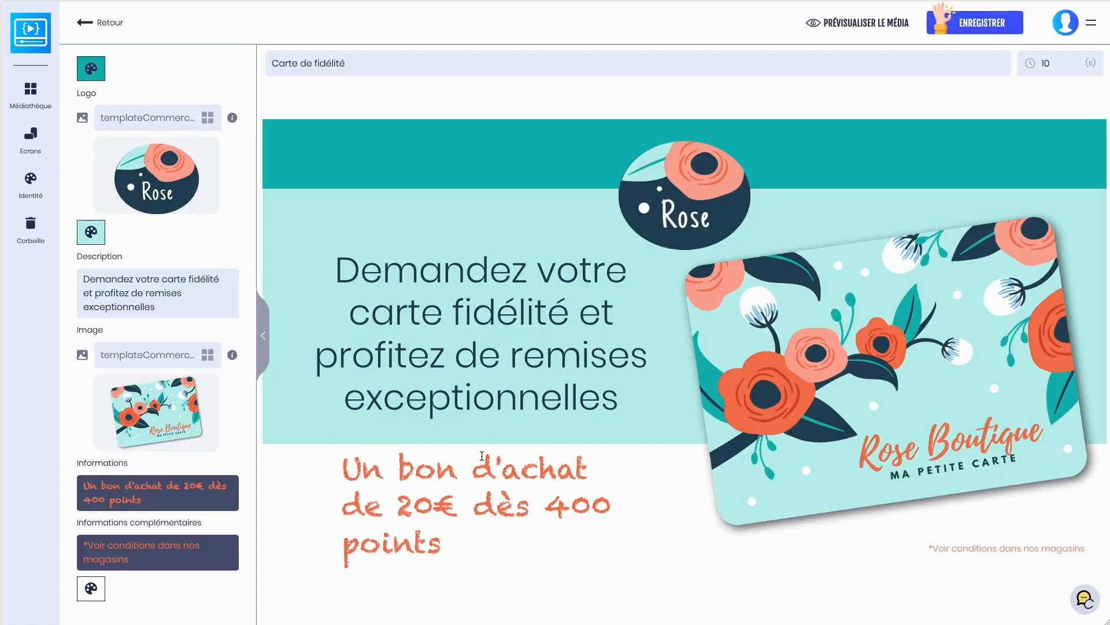
# Change the template's first colour, above the logo setting, to the saved brand blue
pyautogui.click(91, 68)
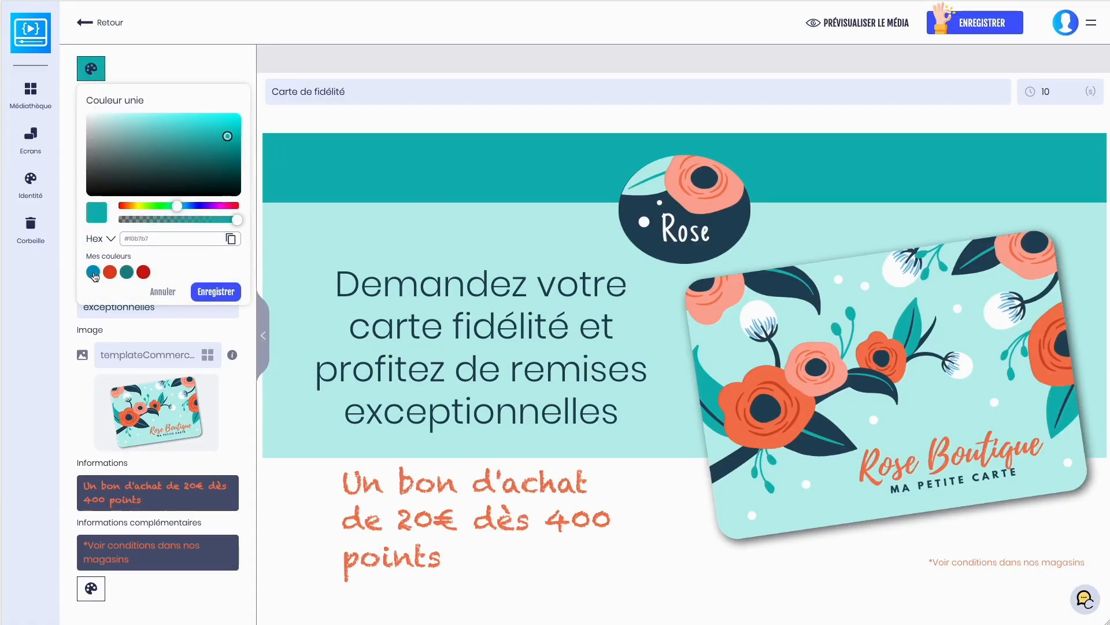
pyautogui.click(93, 274)
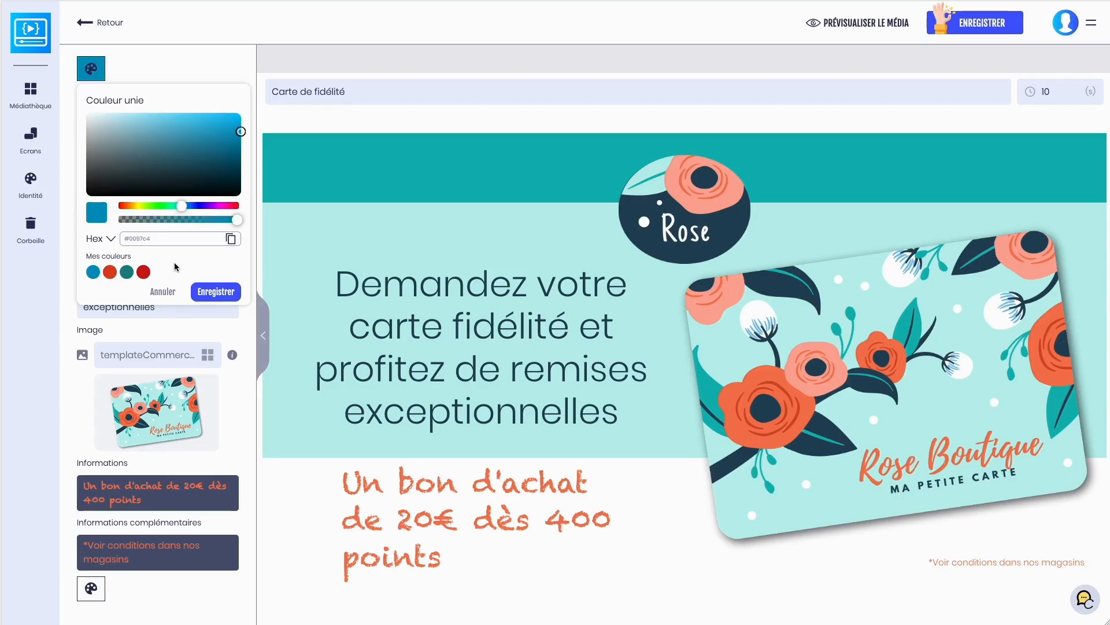
pyautogui.click(215, 291)
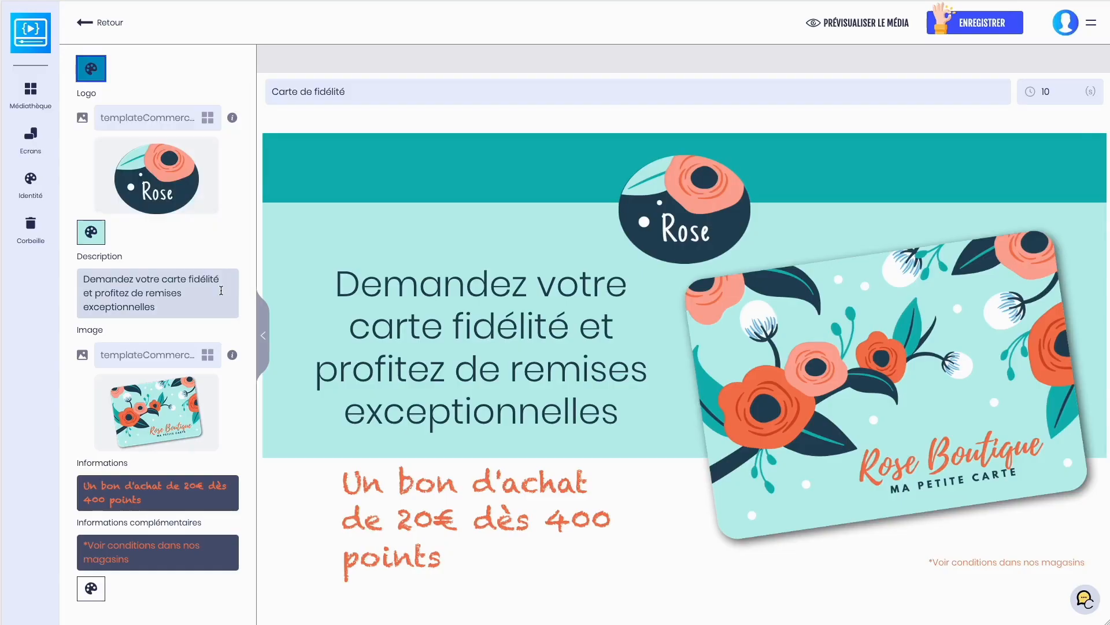
pyautogui.moveTo(174, 205)
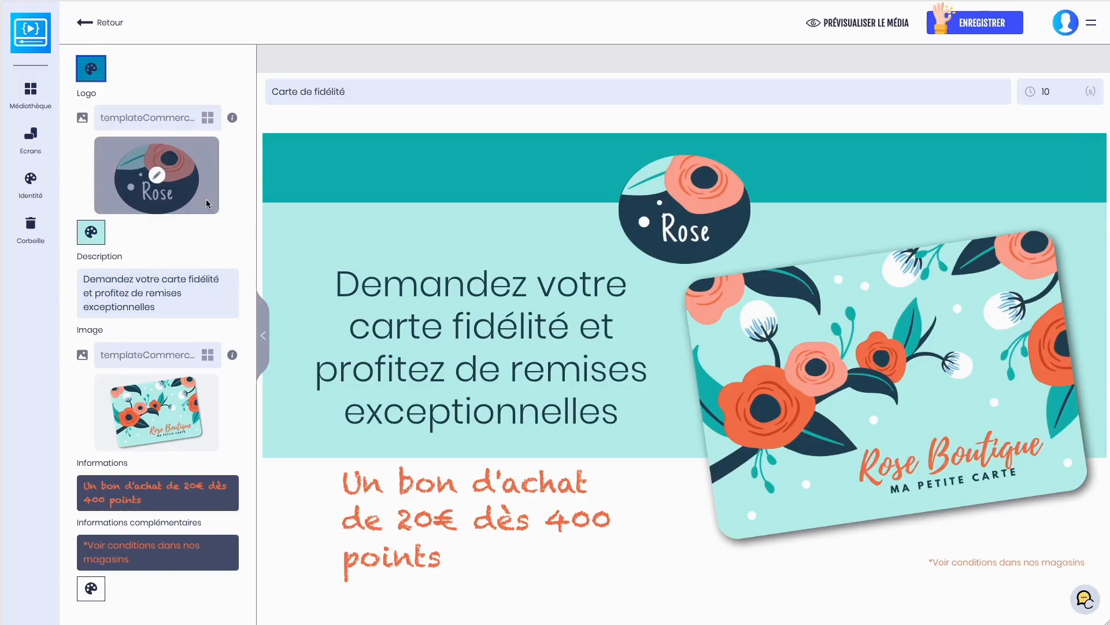
pyautogui.click(124, 120)
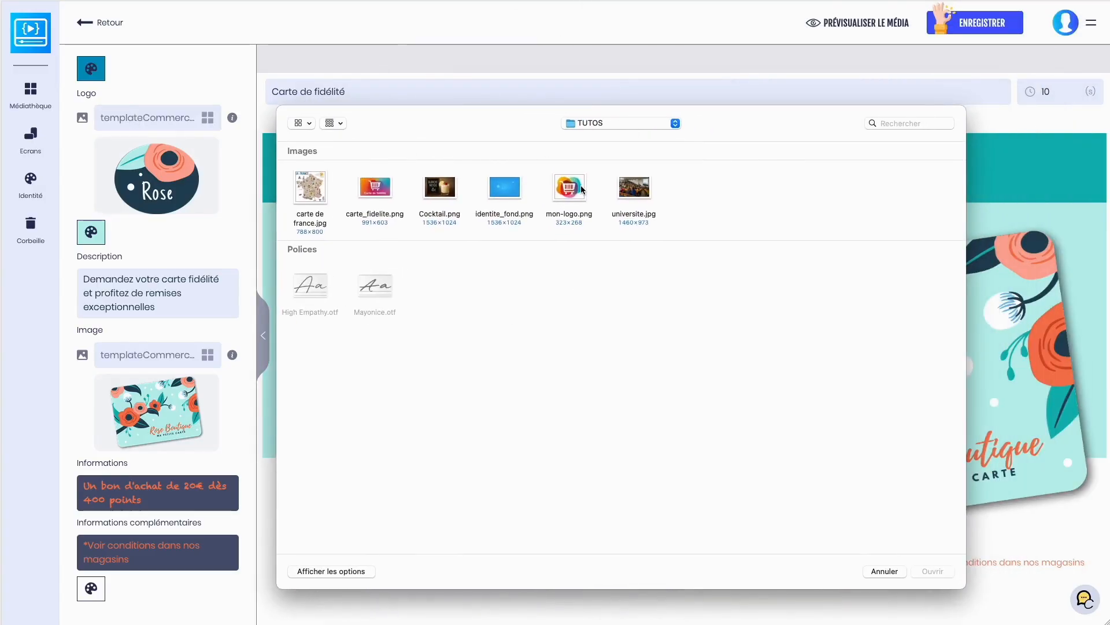
pyautogui.click(887, 574)
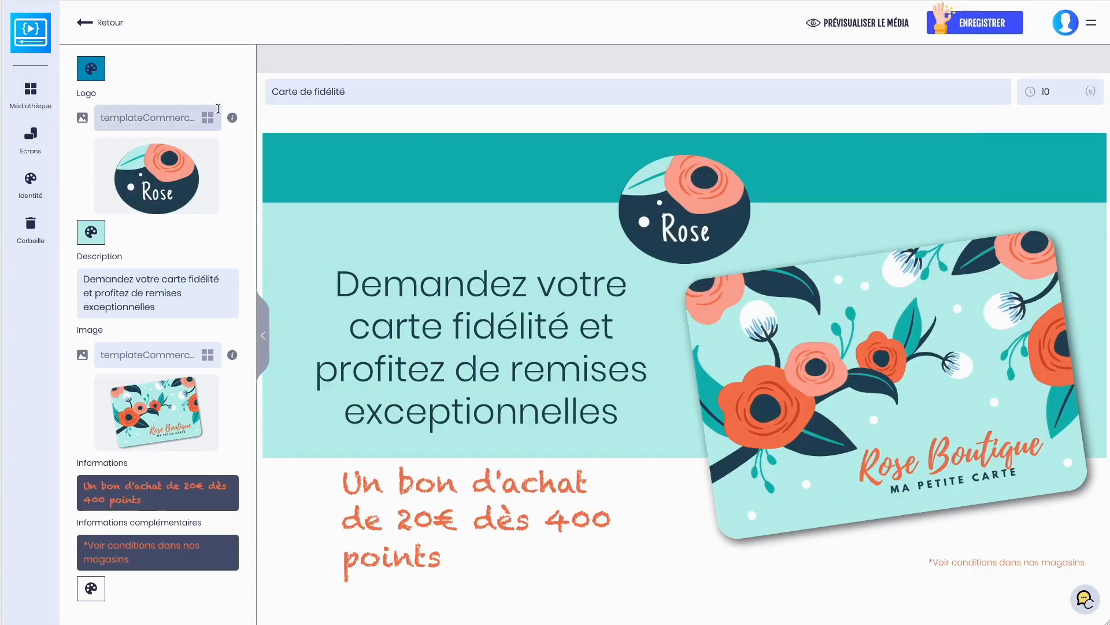
# Replace the template's logo with the shopping cart logo from the brand gallery
pyautogui.click(207, 118)
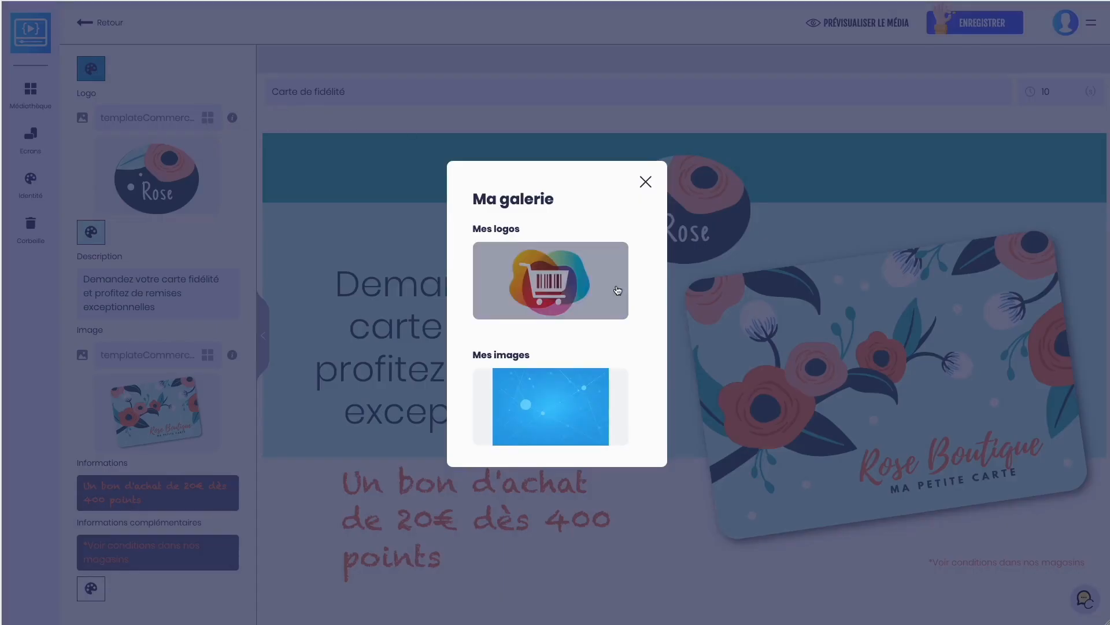
pyautogui.click(574, 279)
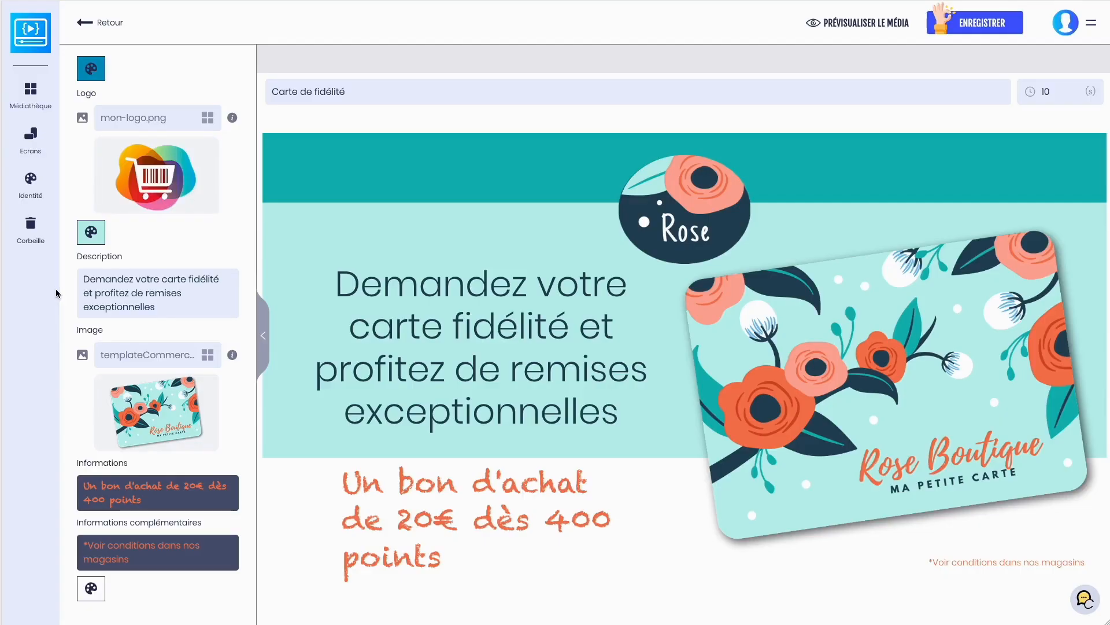
# Set the colour above the description to a lighter, less saturated shade of the saved brand blue
pyautogui.click(100, 237)
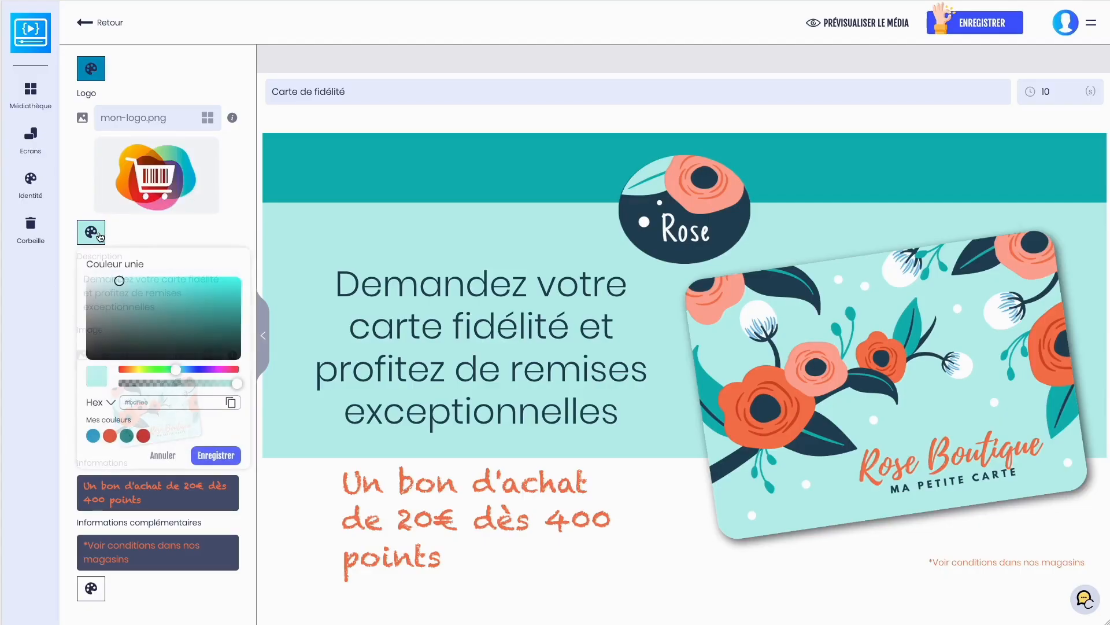
pyautogui.click(94, 437)
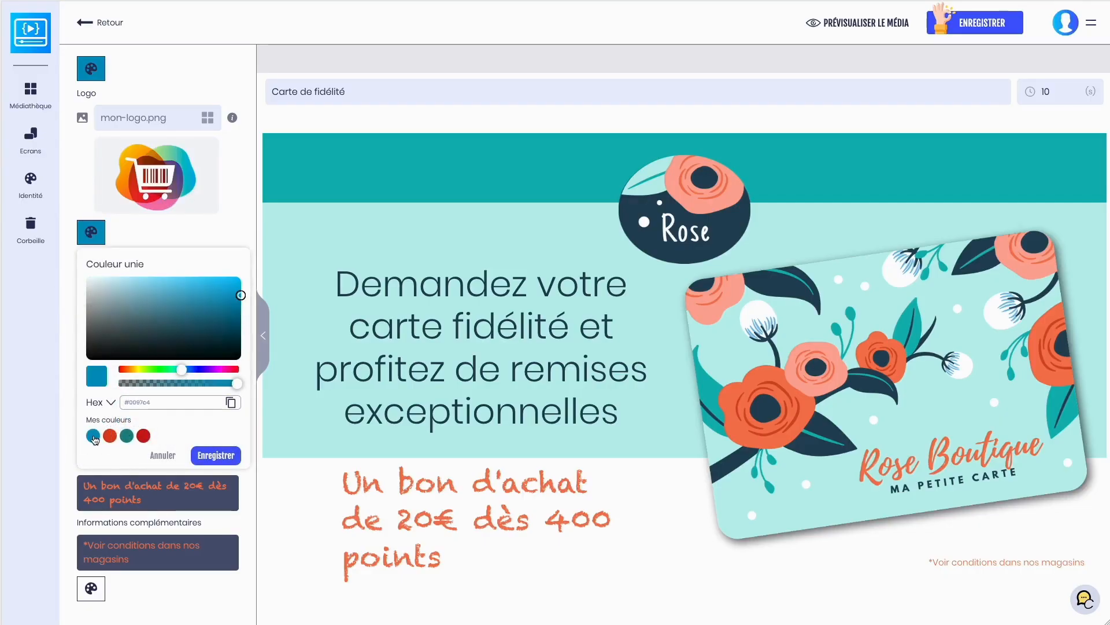
pyautogui.moveTo(241, 301)
pyautogui.mouseDown()
pyautogui.moveTo(186, 280)
pyautogui.moveTo(135, 288)
pyautogui.mouseUp()
pyautogui.click(209, 455)
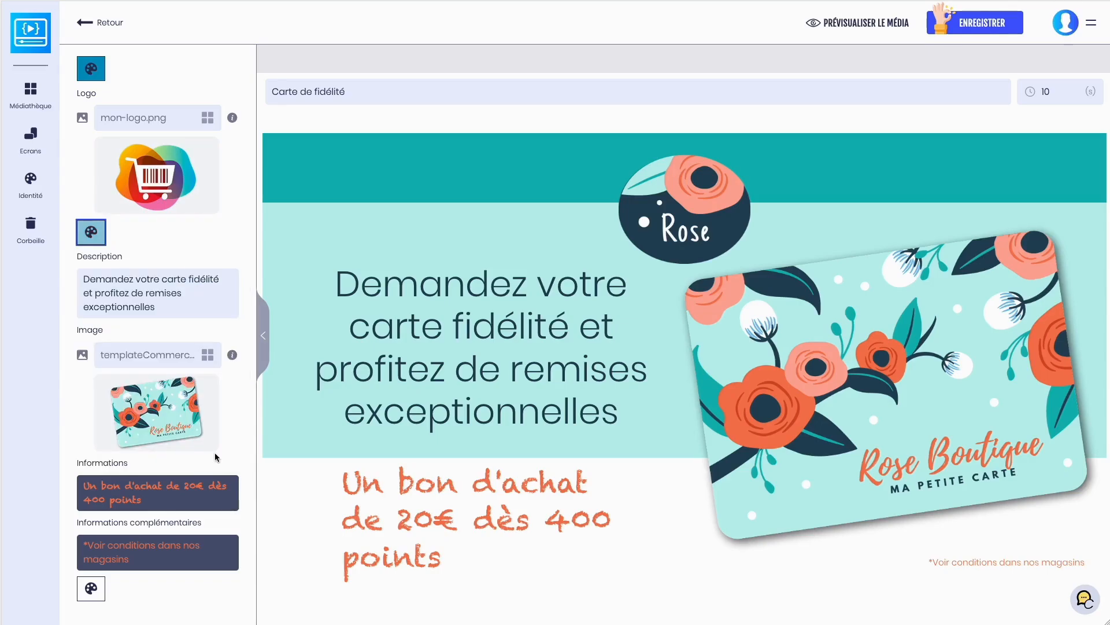
pyautogui.scroll(-1, 236, 426)
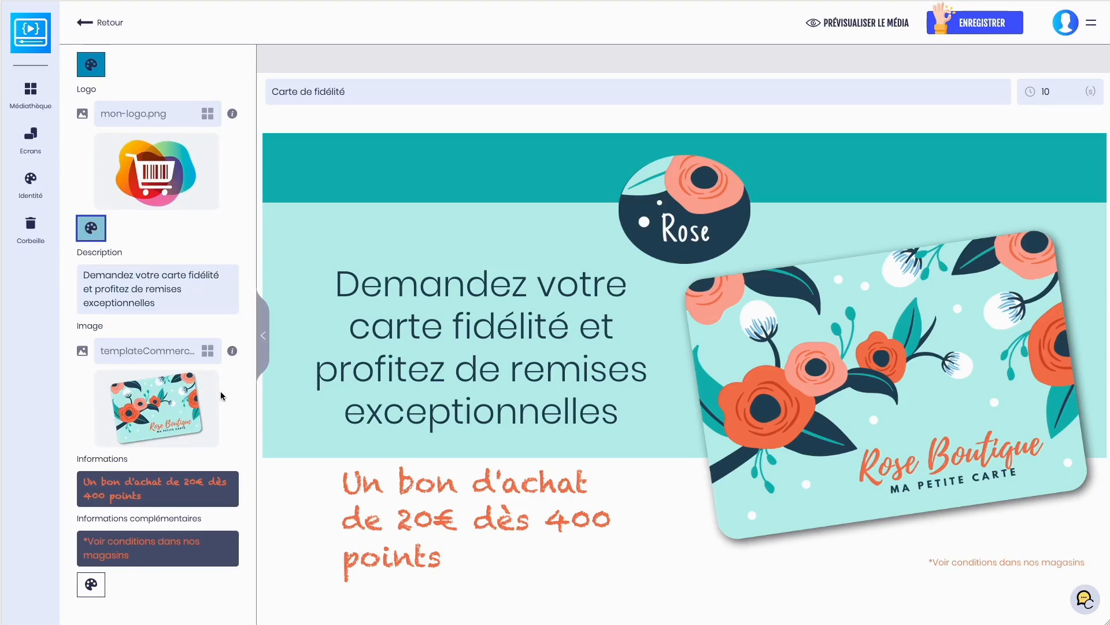
# Replace the template's card image with the file carte_fidelite.png
pyautogui.click(156, 412)
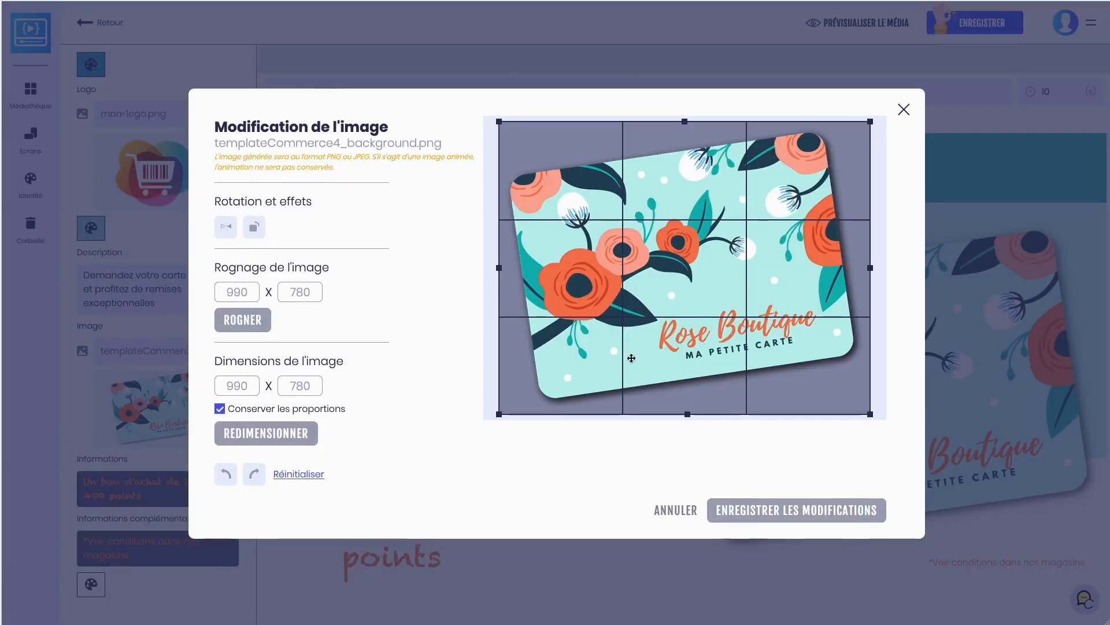
pyautogui.click(669, 510)
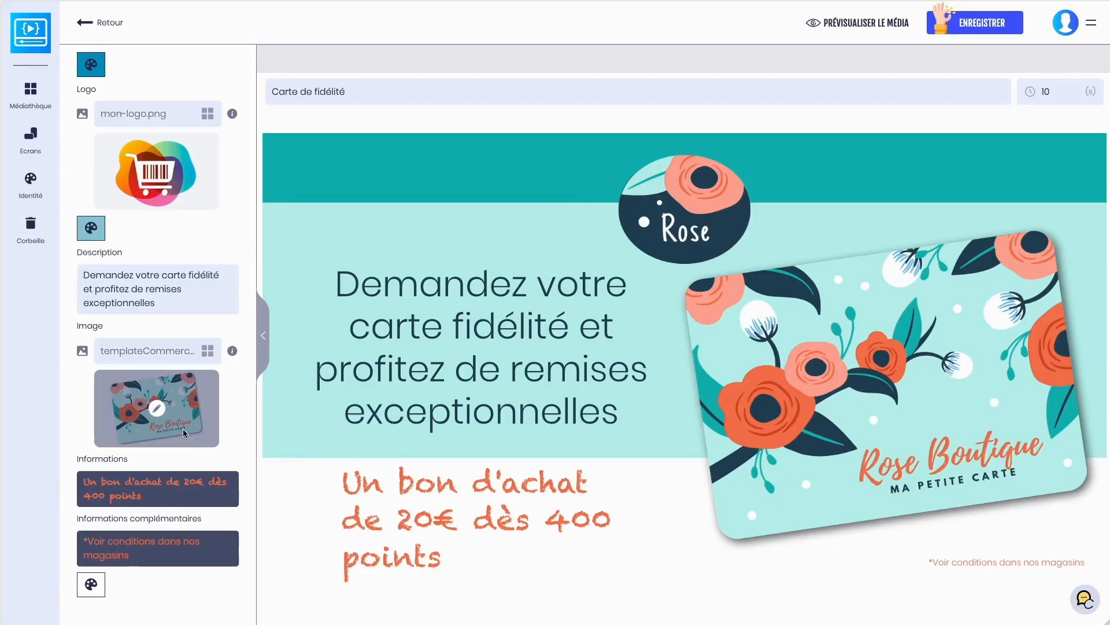
pyautogui.click(167, 350)
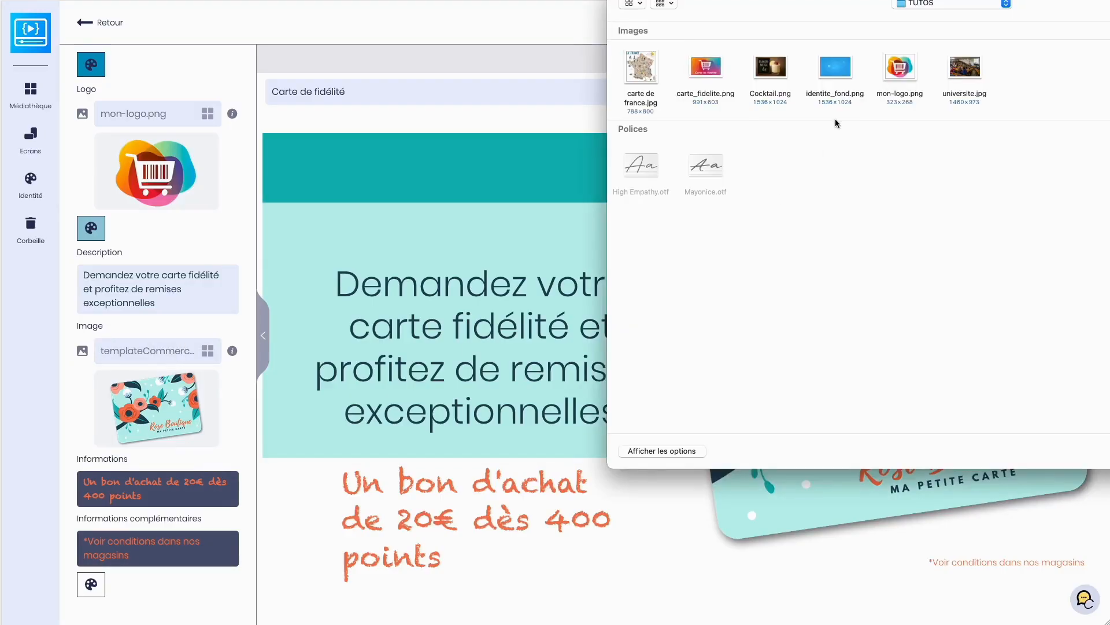
pyautogui.click(707, 66)
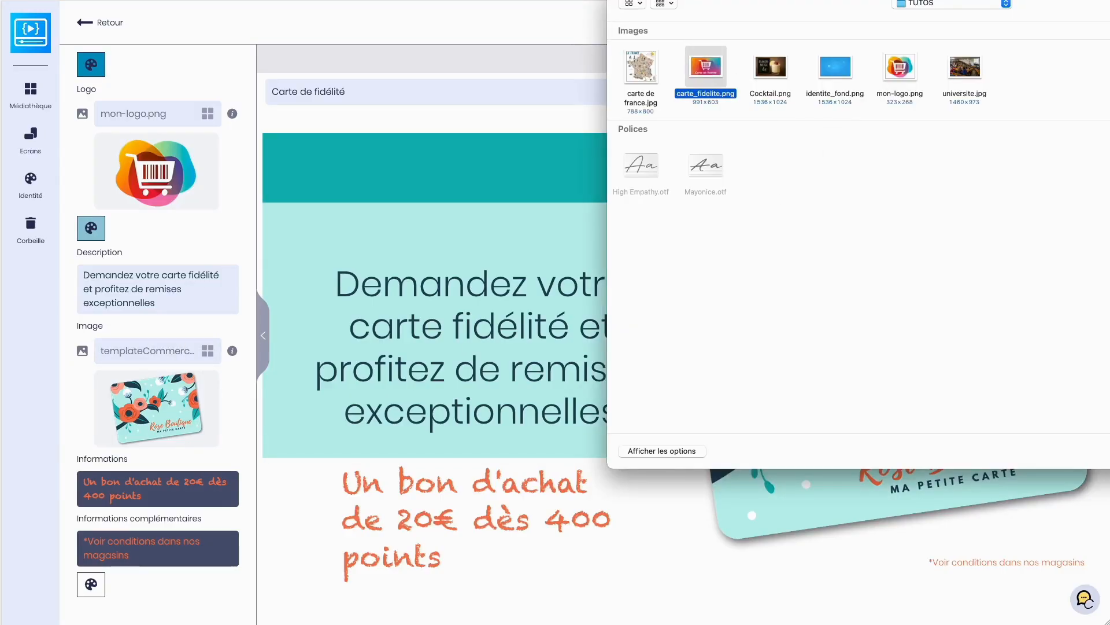
pyautogui.press('Return')
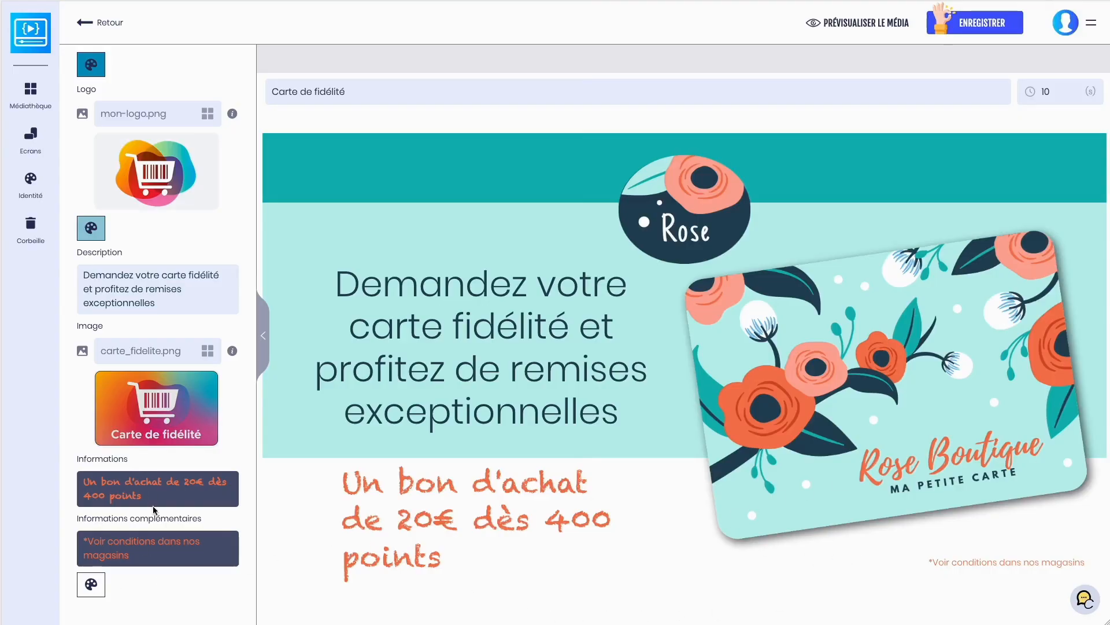
# Change the font of the "Informations" text to the saved brand typeface Mayonice
pyautogui.click(187, 492)
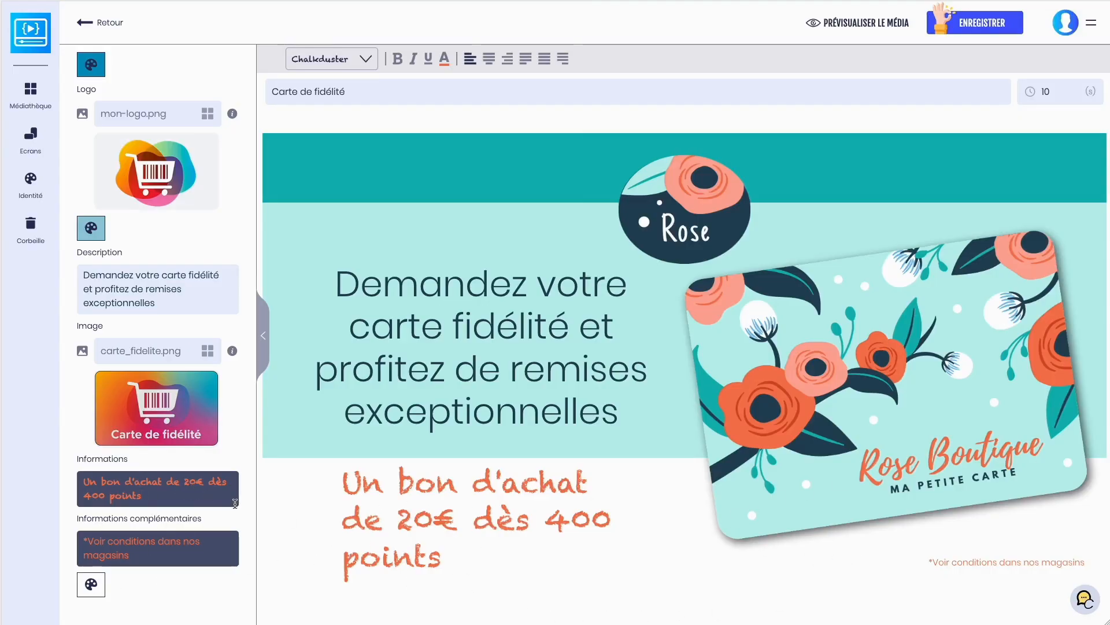
pyautogui.click(365, 62)
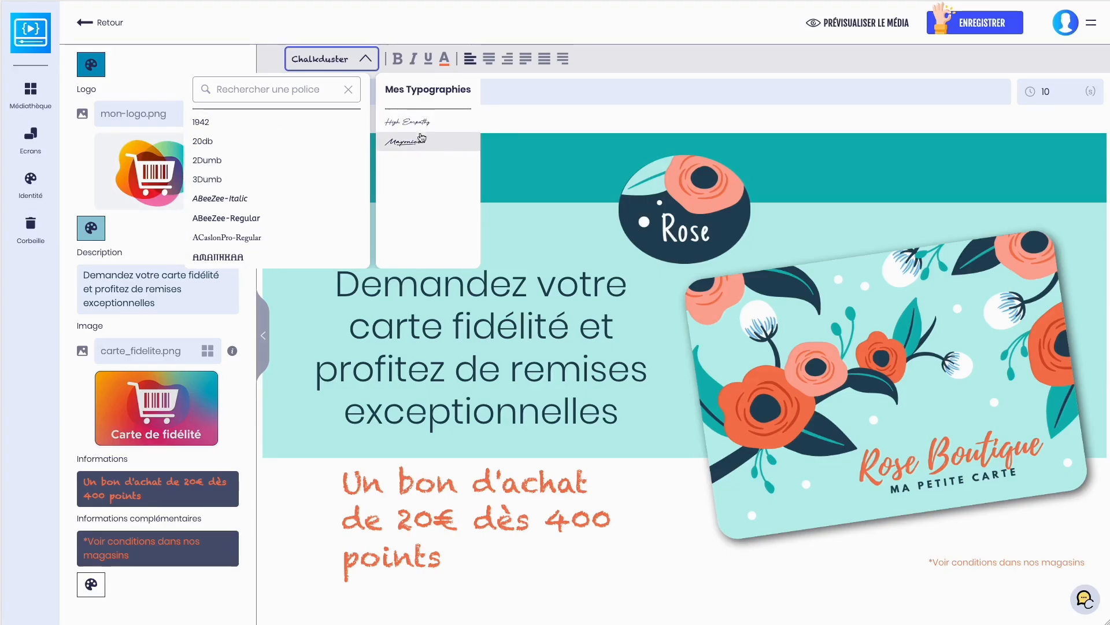
pyautogui.click(407, 149)
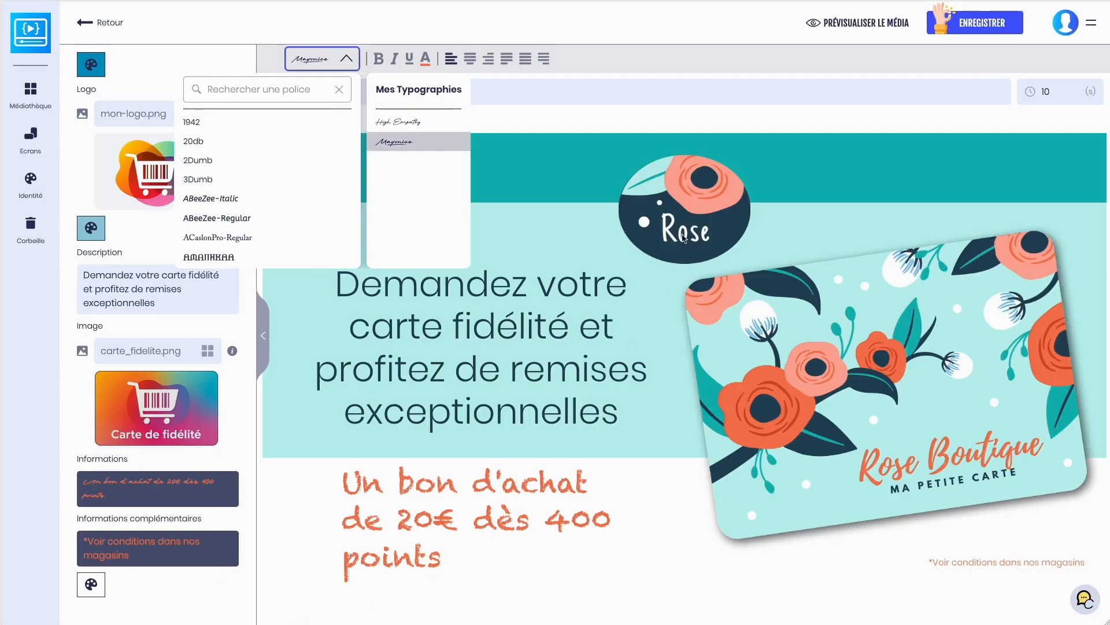
pyautogui.click(612, 125)
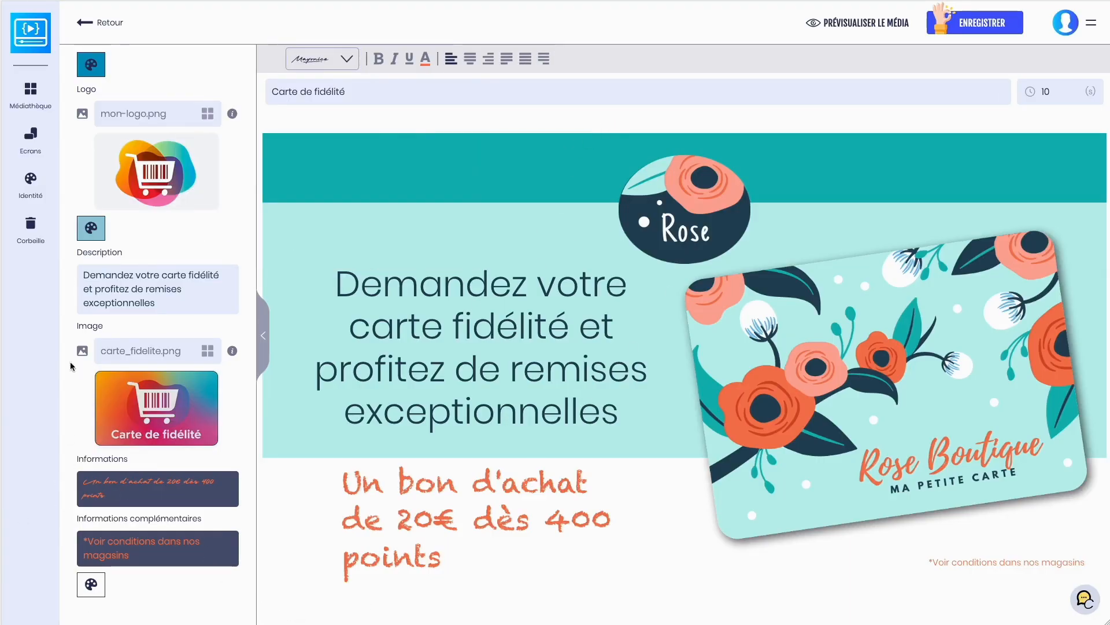
# Preview the customised "Carte de fidélité" media with its brand colours, logo, image and font
pyautogui.click(858, 22)
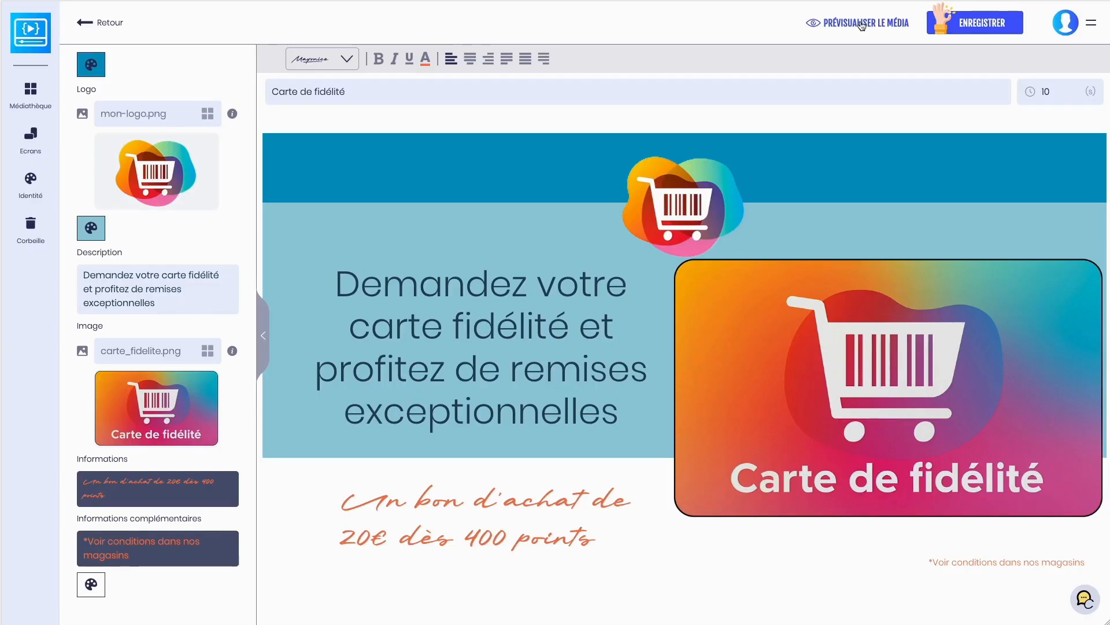
pyautogui.click(29, 184)
pyautogui.click(788, 342)
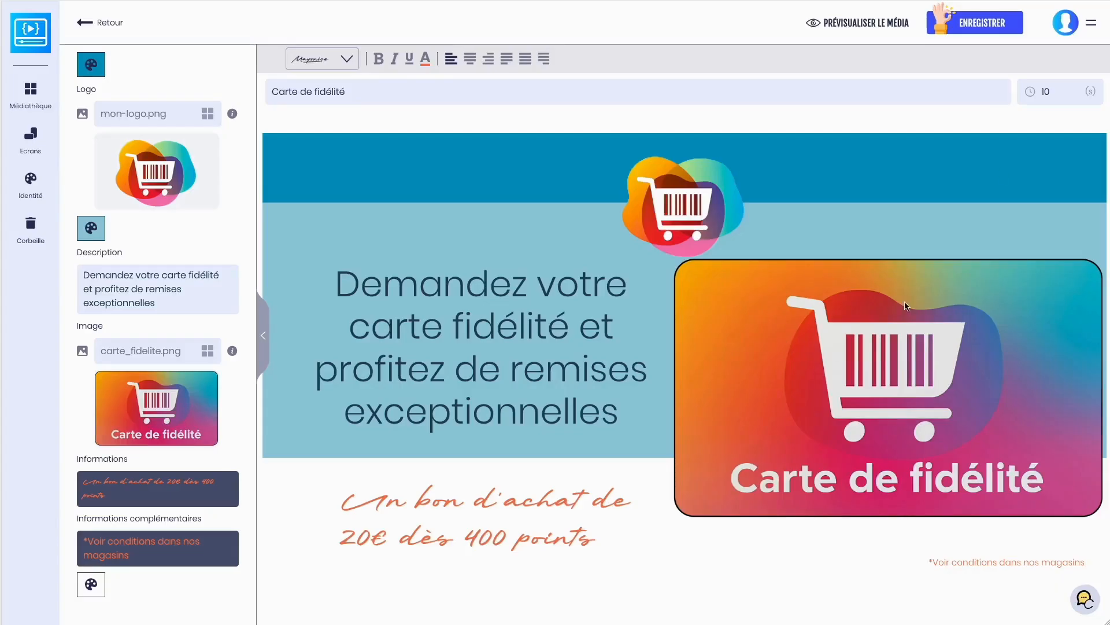
# Save the "Carte de fidélité" media and move it into the "tutos" folder of the media library
pyautogui.click(986, 18)
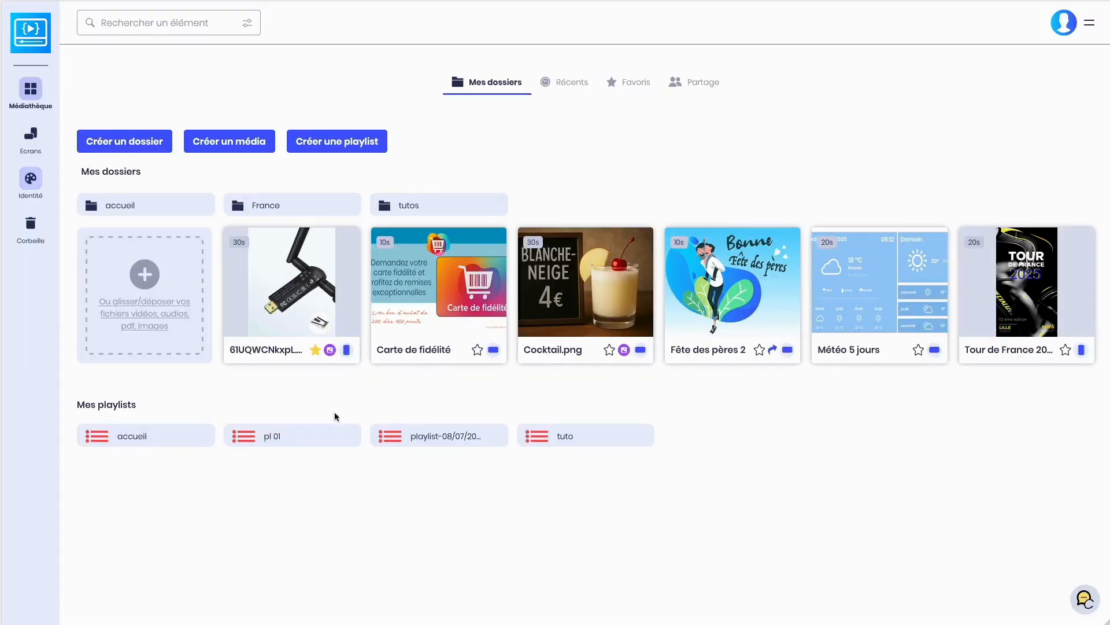
pyautogui.moveTo(417, 315); pyautogui.dragTo(427, 205)
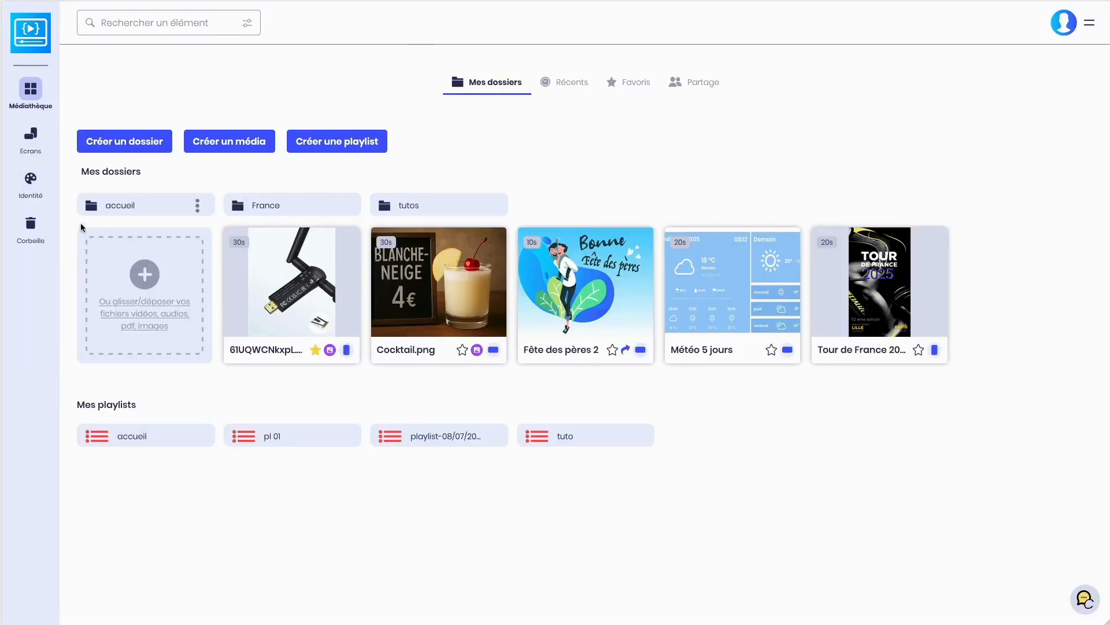
# Set "Carte de fidélité" from the "tutos" folder as the default landscape media in the brand identity, leaving the portrait media unselected
pyautogui.click(30, 178)
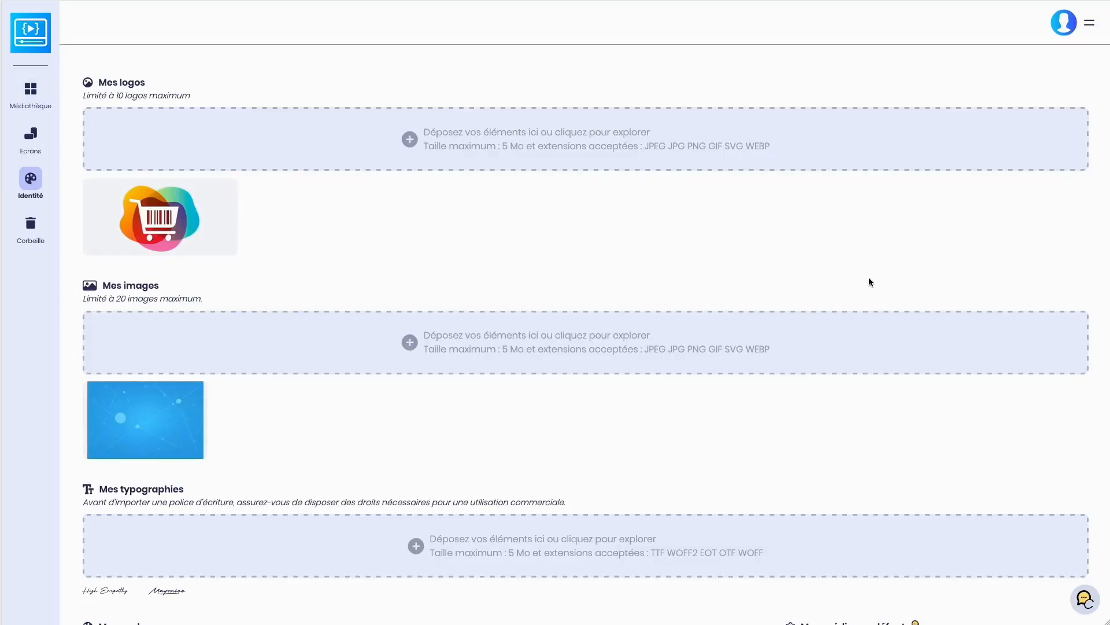
pyautogui.scroll(-3, 827, 297)
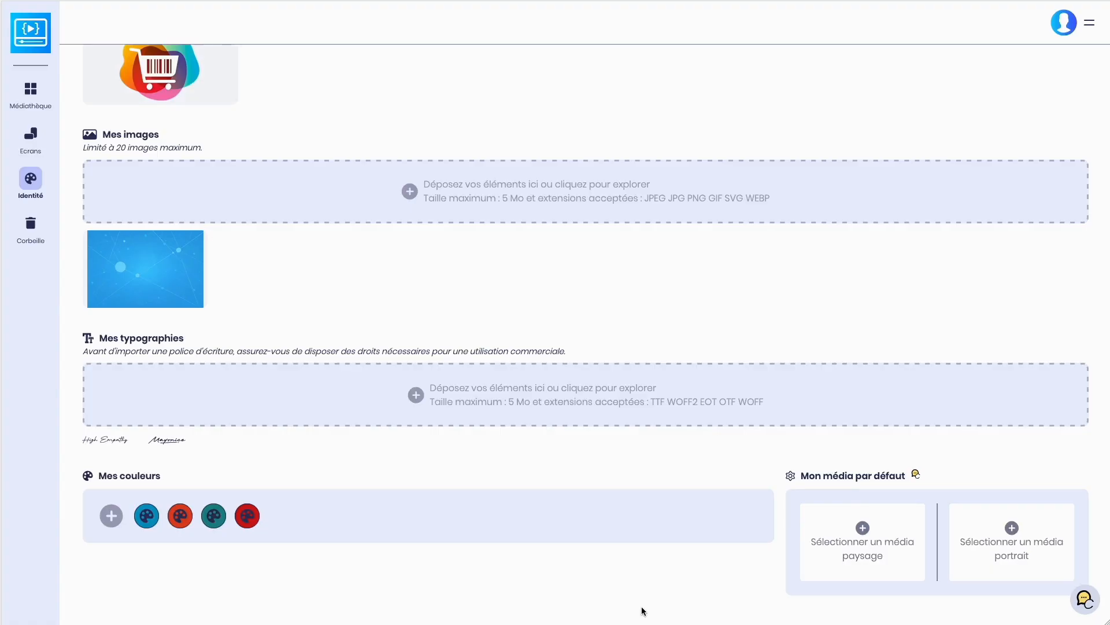
pyautogui.click(877, 553)
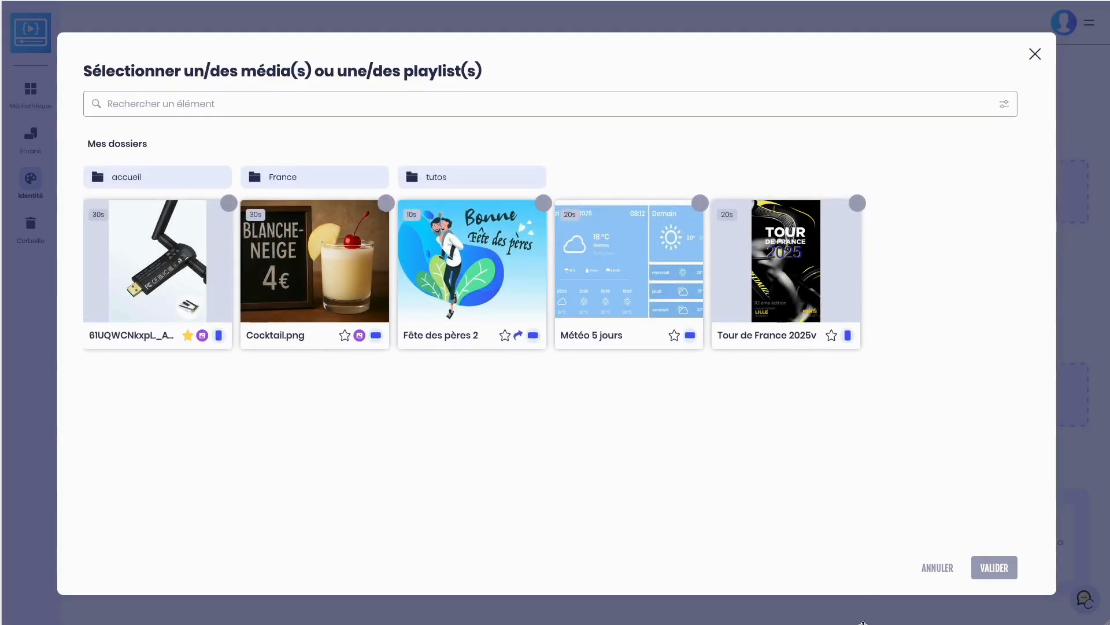
pyautogui.click(462, 177)
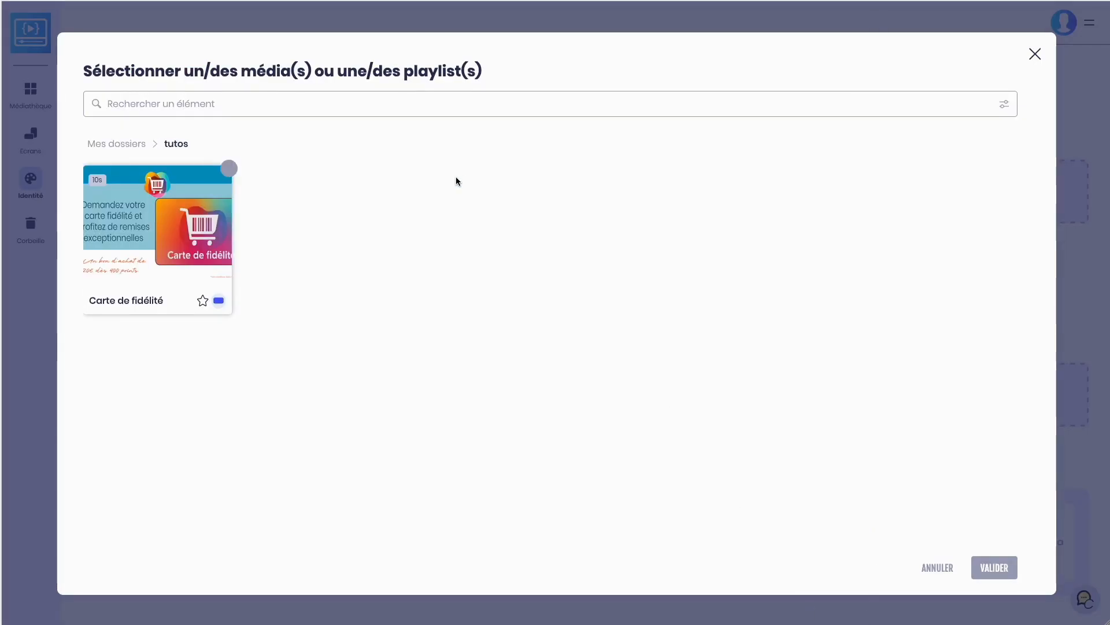
pyautogui.click(229, 170)
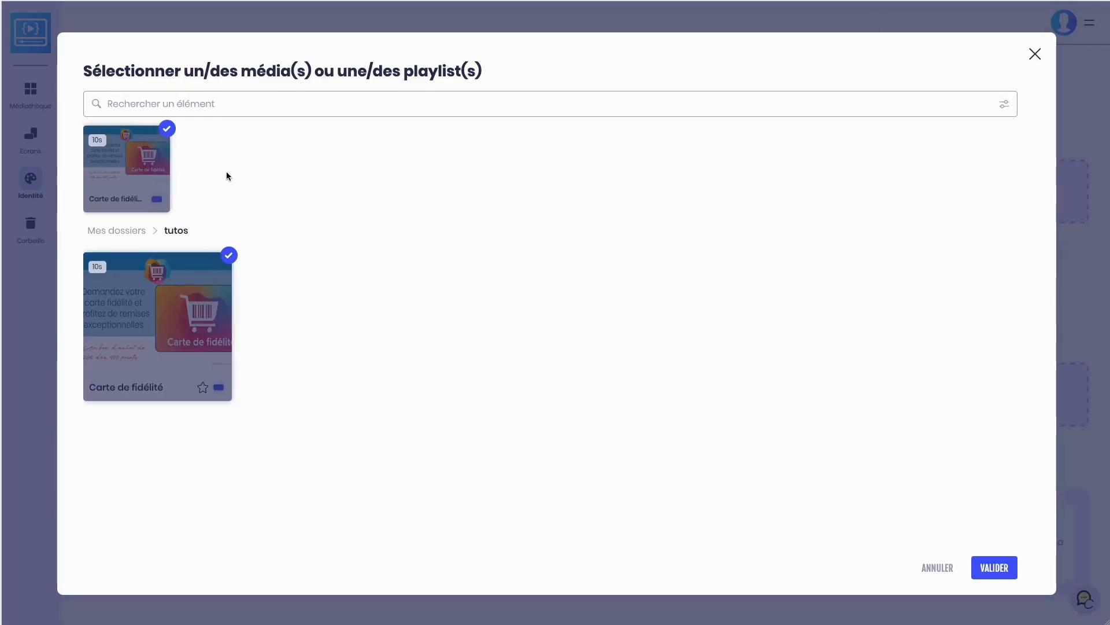
pyautogui.click(1005, 572)
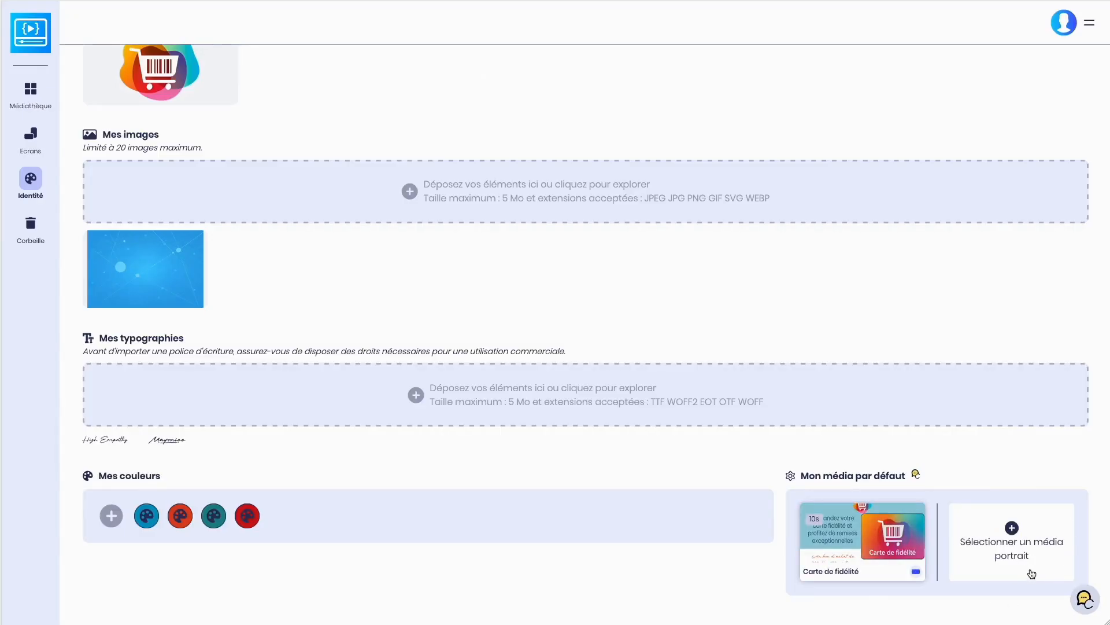
pyautogui.click(1016, 556)
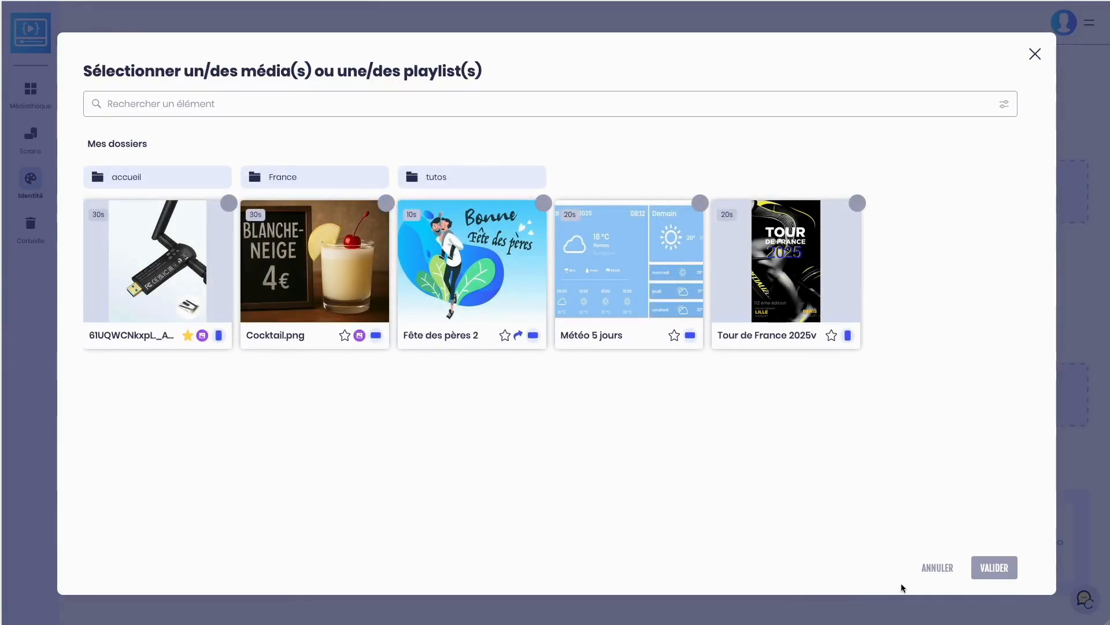
pyautogui.click(937, 569)
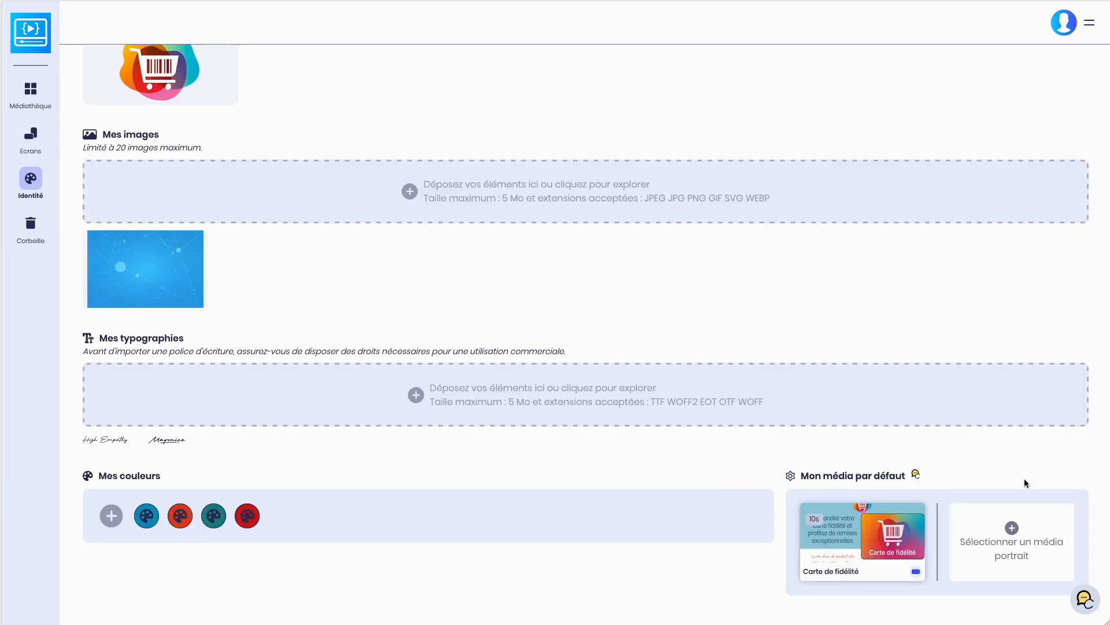